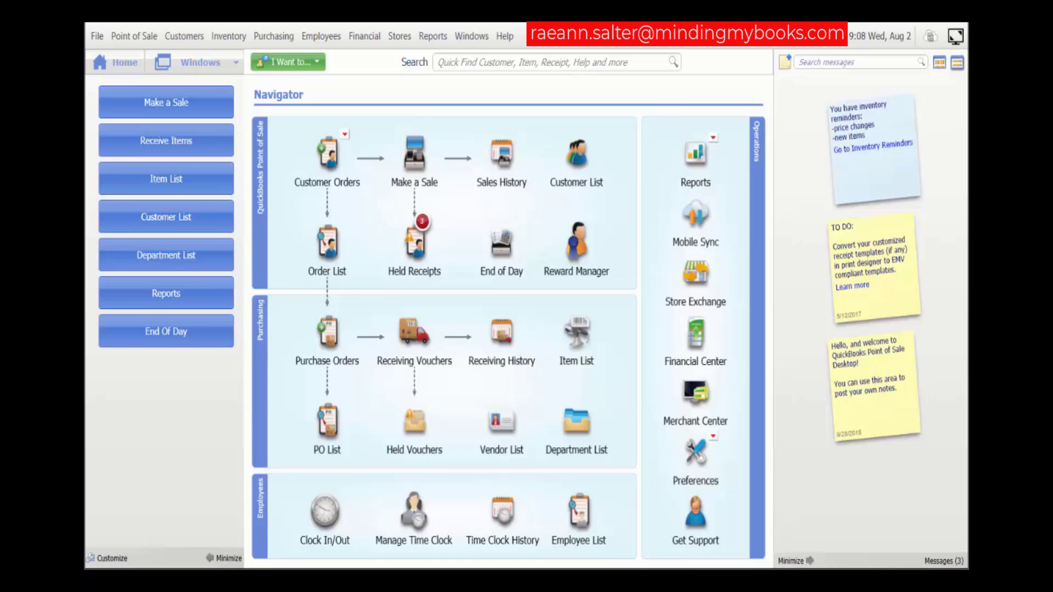
Open the vendor Graham Monitors, Cables and Supplies for editing and look over its company name suggestions and vendor code field
left_click(503, 432)
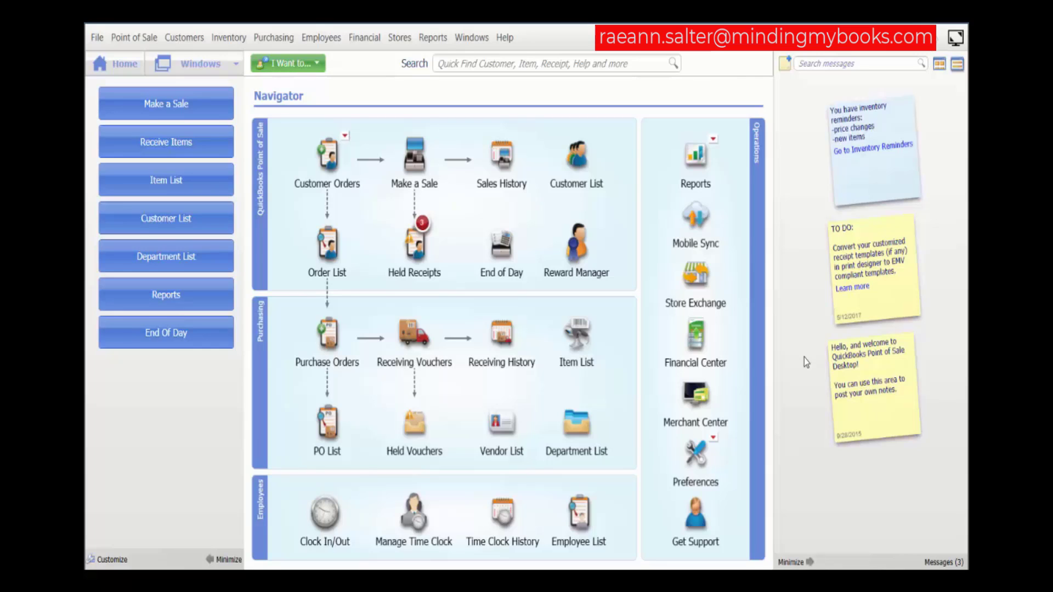
left_click(501, 425)
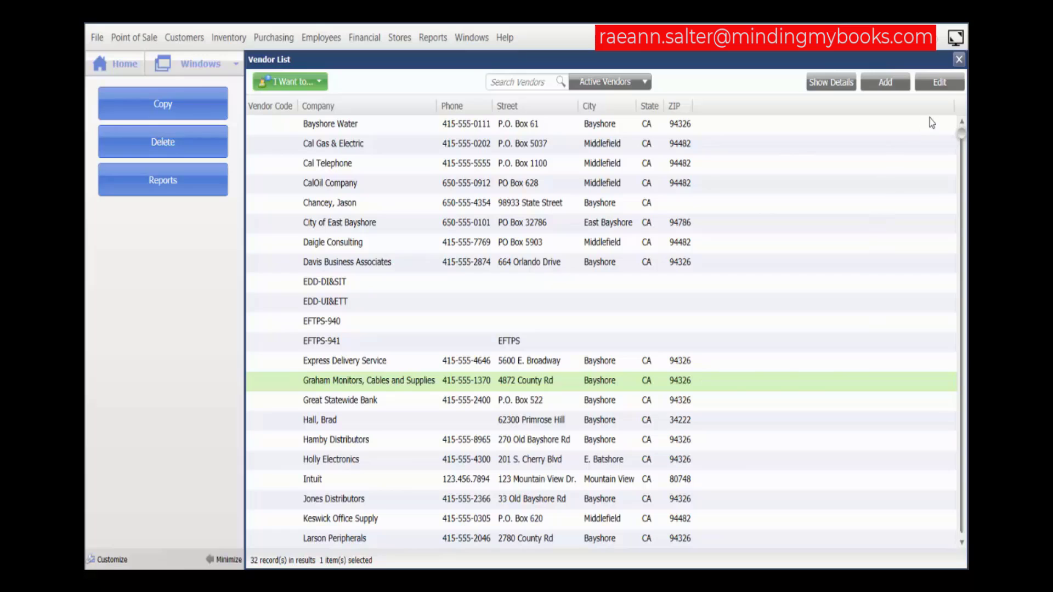
left_click(939, 83)
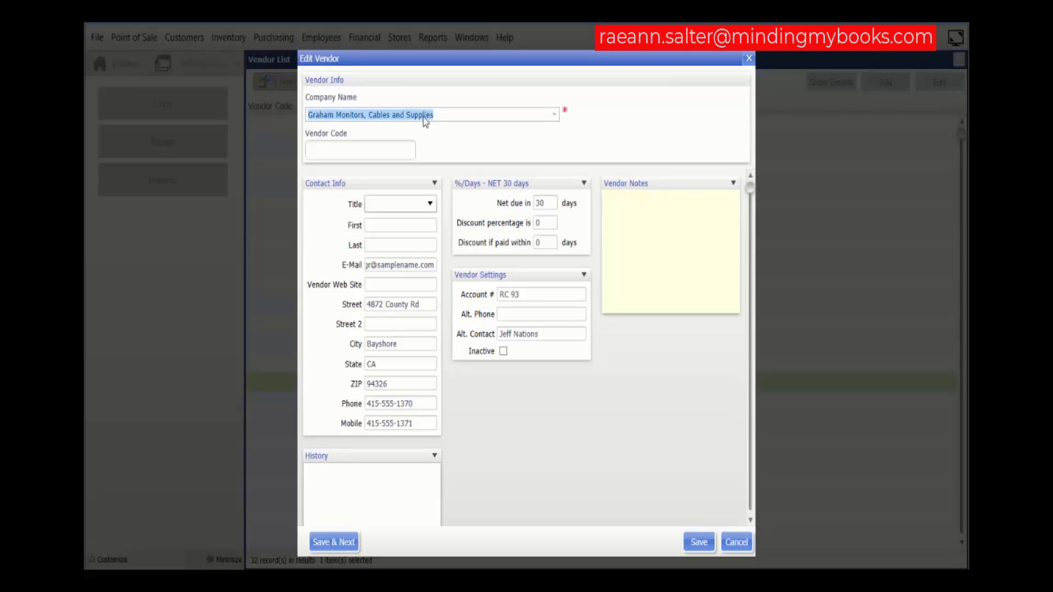
left_click(555, 117)
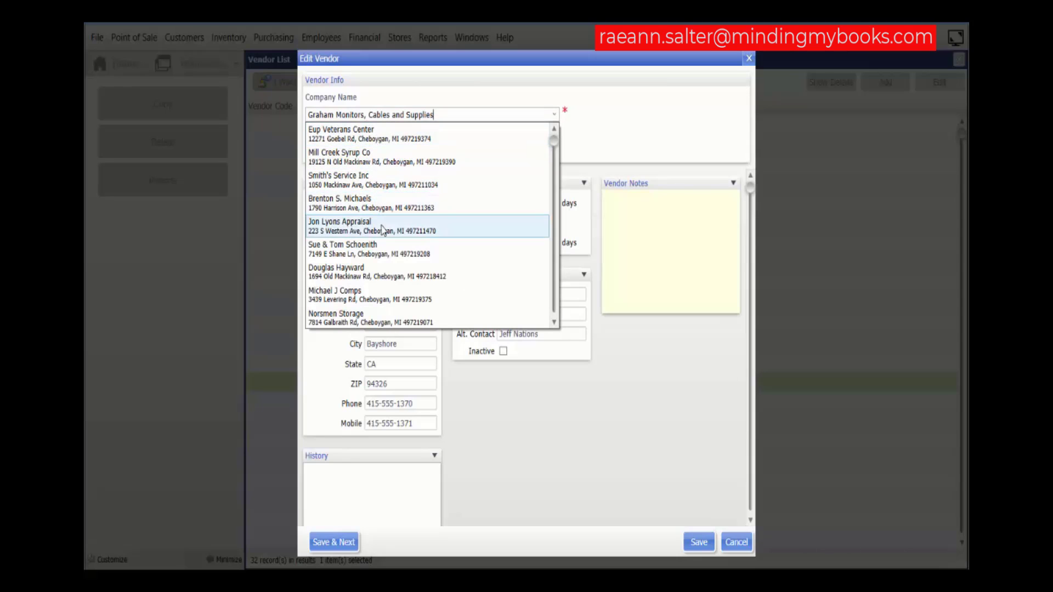
left_click(611, 125)
left_click(316, 145)
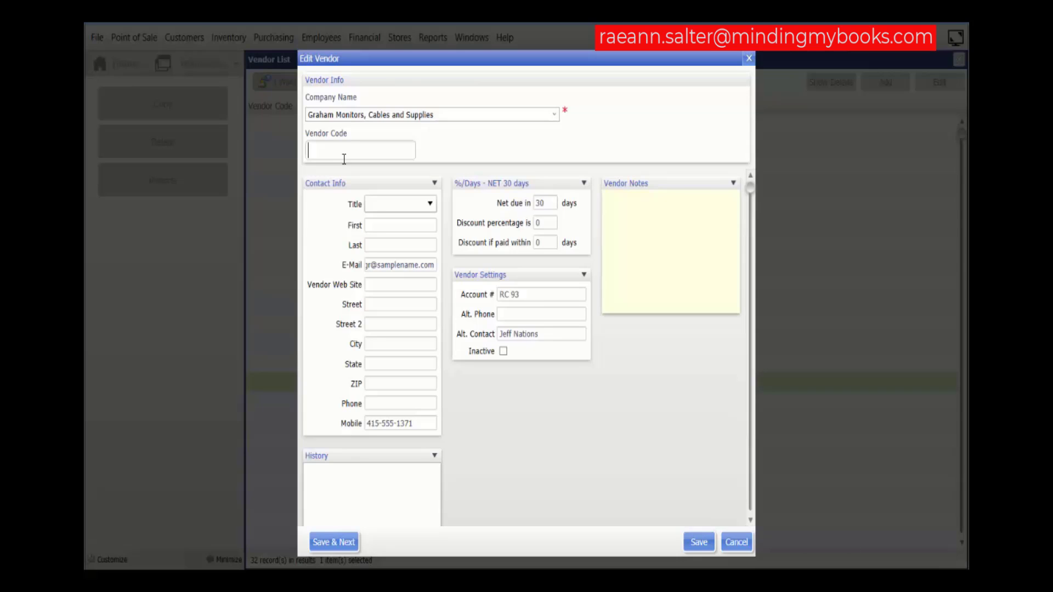
Review the vendor's title choices, web site, history, account number and alternate contact fields, and save the record
left_click(430, 206)
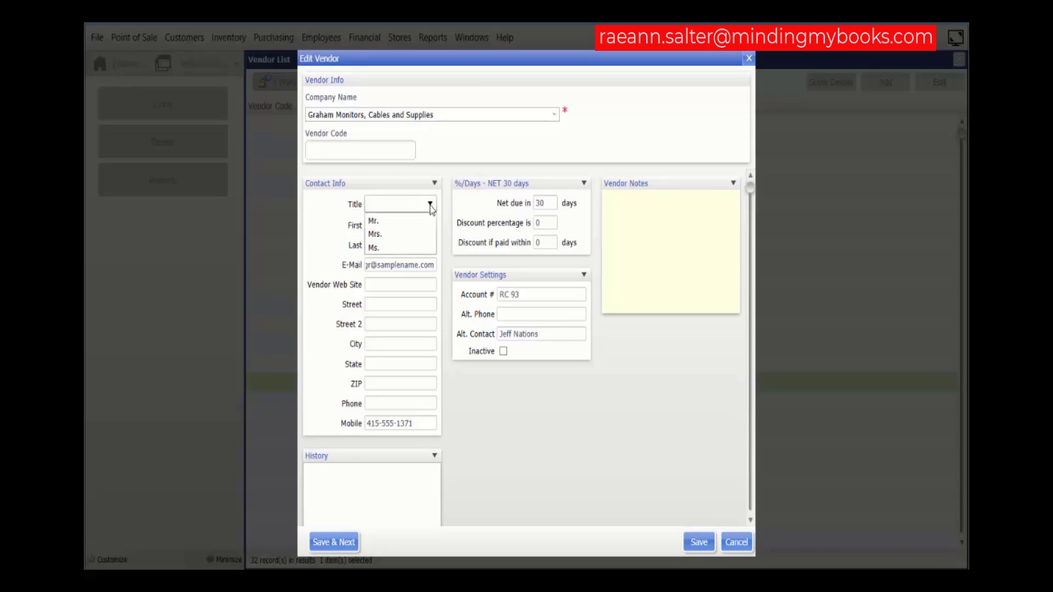
left_click(430, 206)
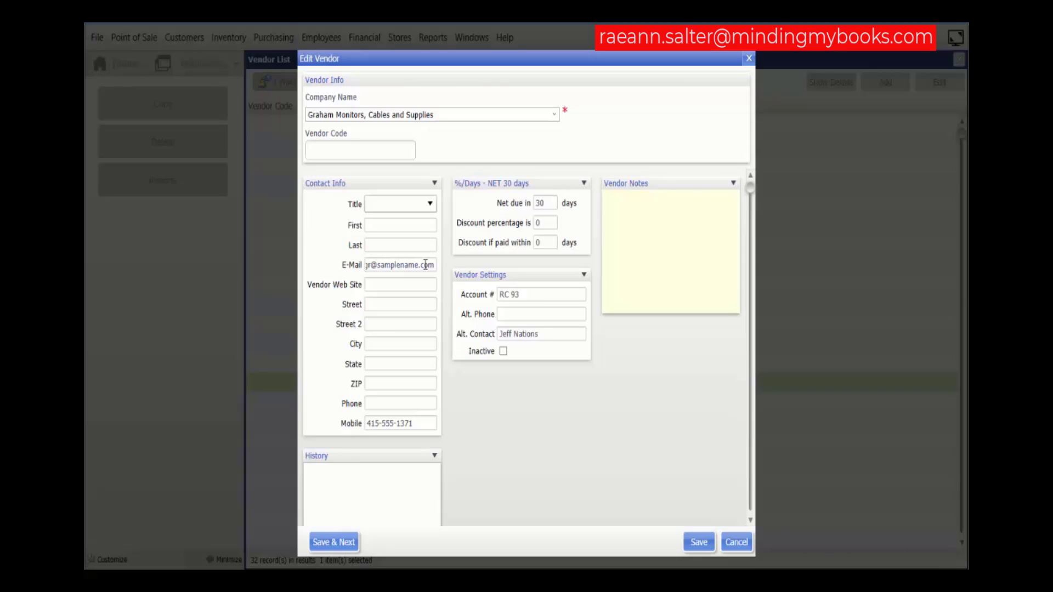
left_click(404, 281)
scroll(748, 509, "down", 3)
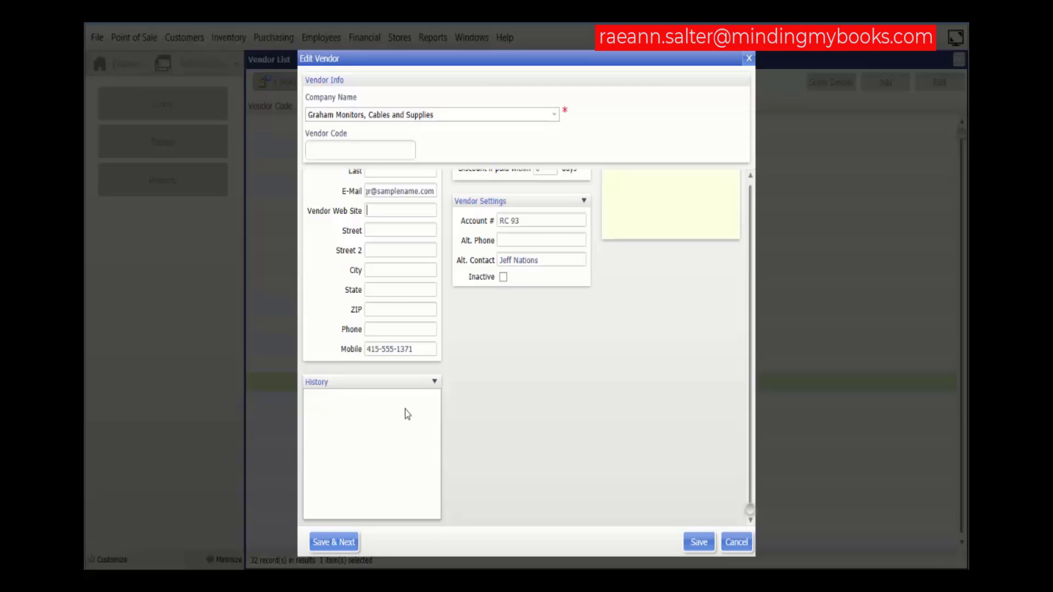
scroll(407, 414, "up", 3)
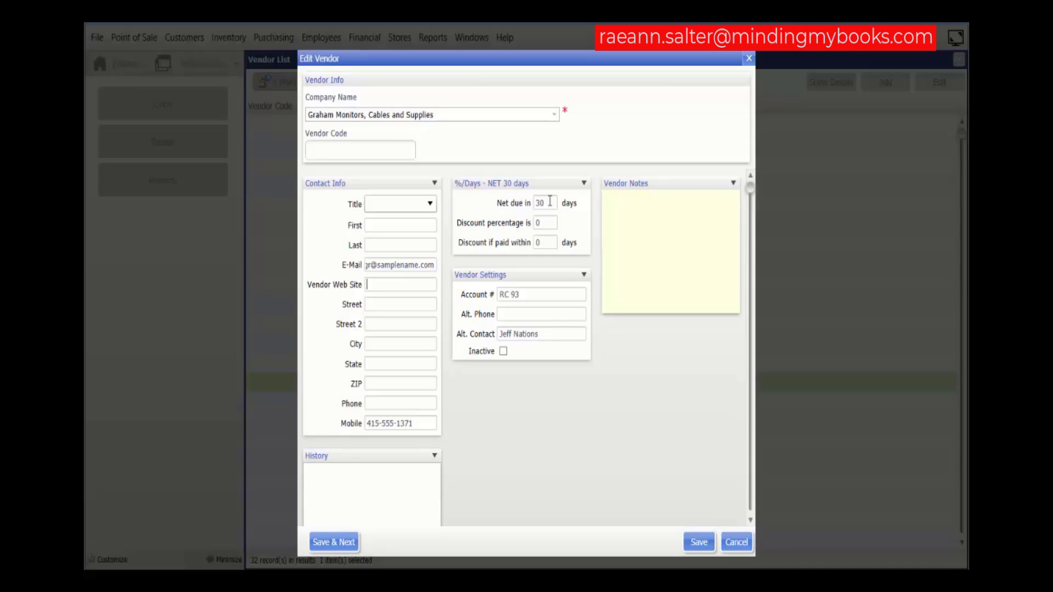
left_click(527, 293)
left_click(527, 313)
left_click(538, 333)
left_click(698, 543)
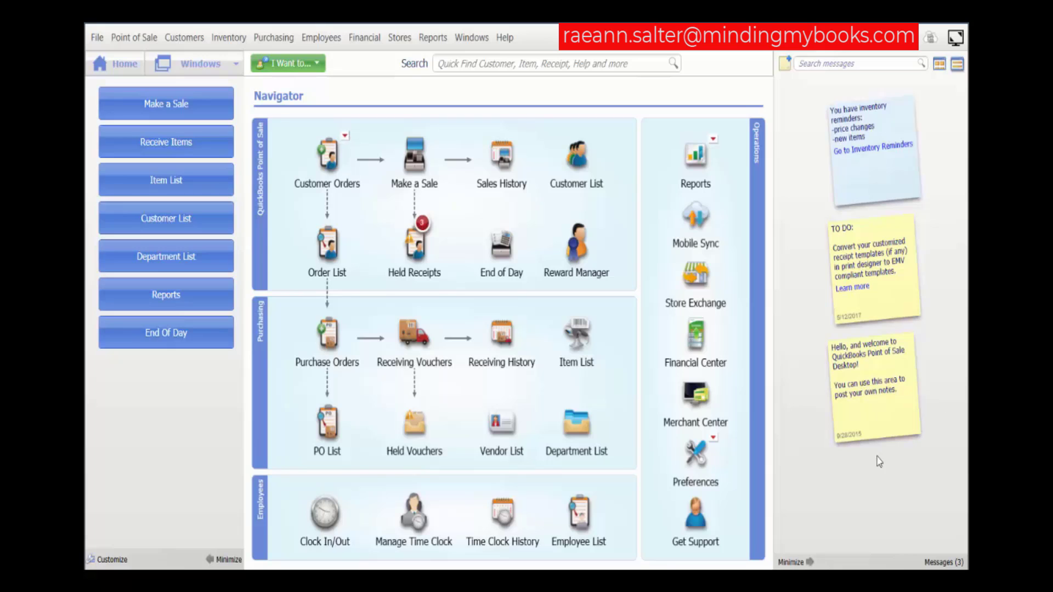
Edit the vendor Davis Business Associates, fill in the suggested company Associates Business Forms Inc, and save the record
left_click(500, 434)
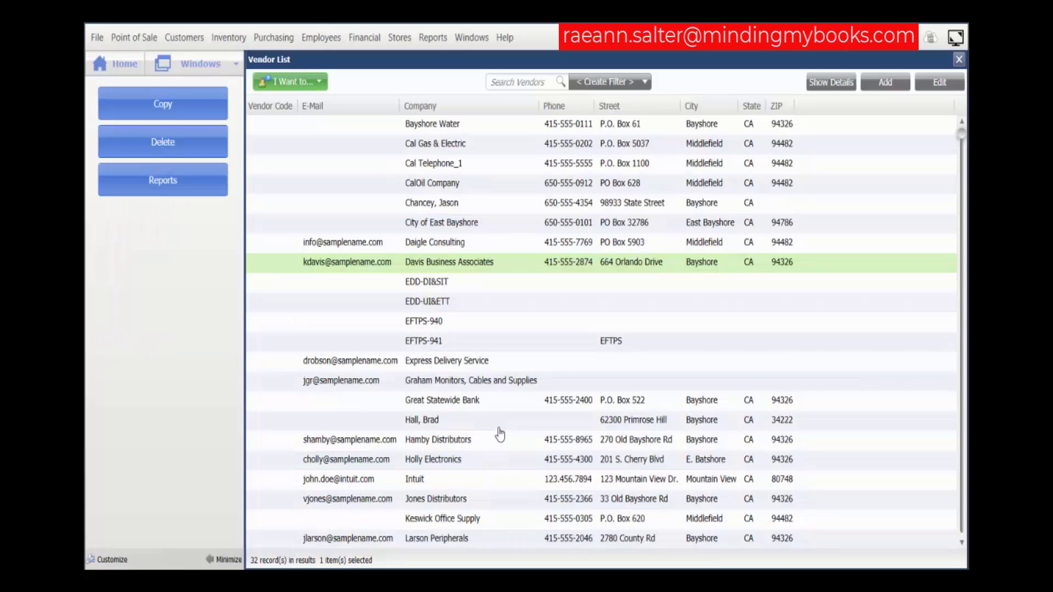
left_click(957, 106)
left_click(293, 83)
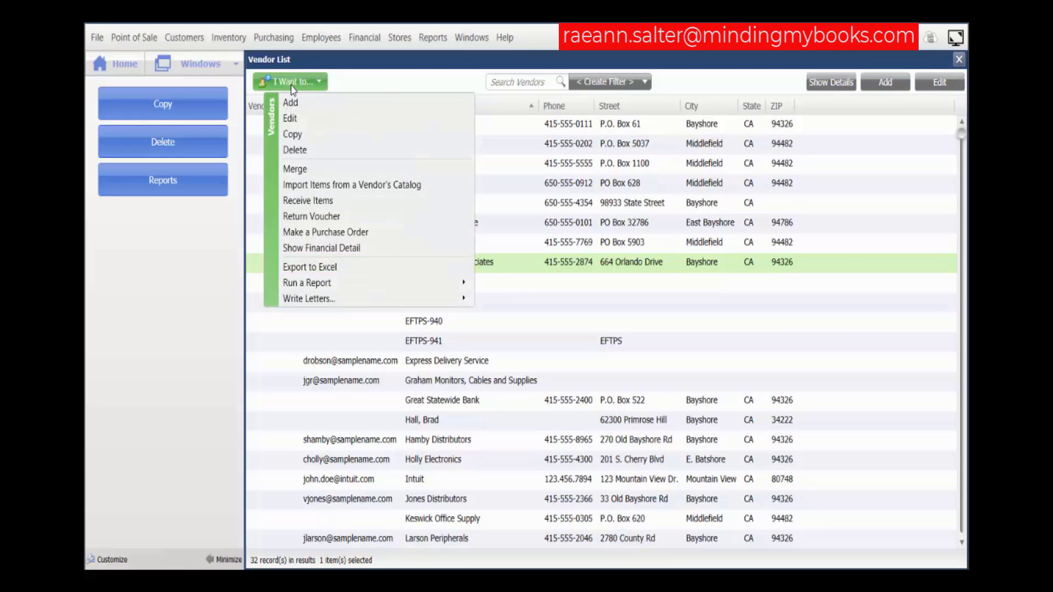
left_click(937, 83)
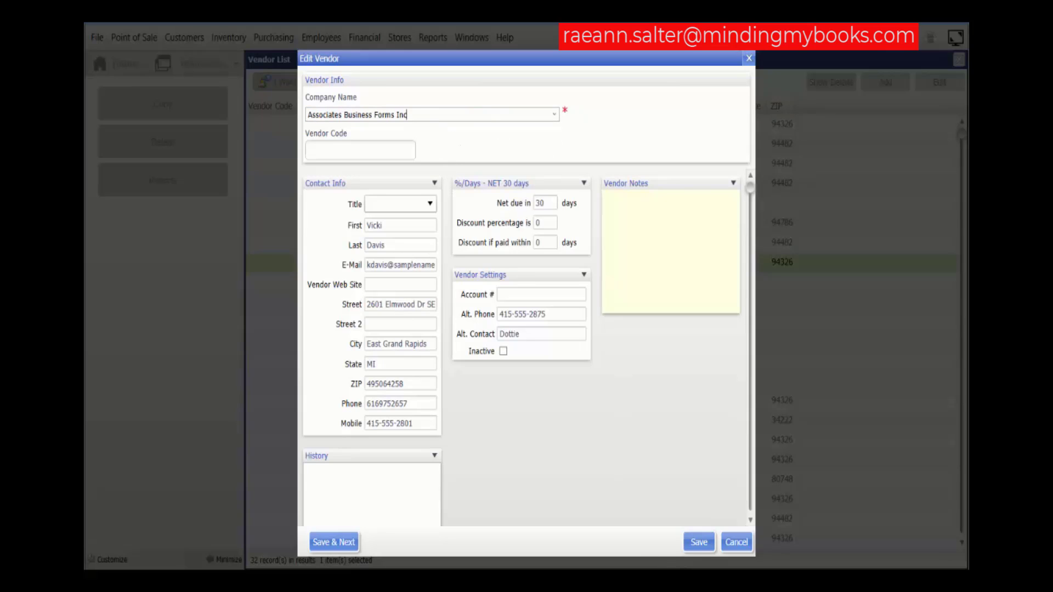
left_click(699, 543)
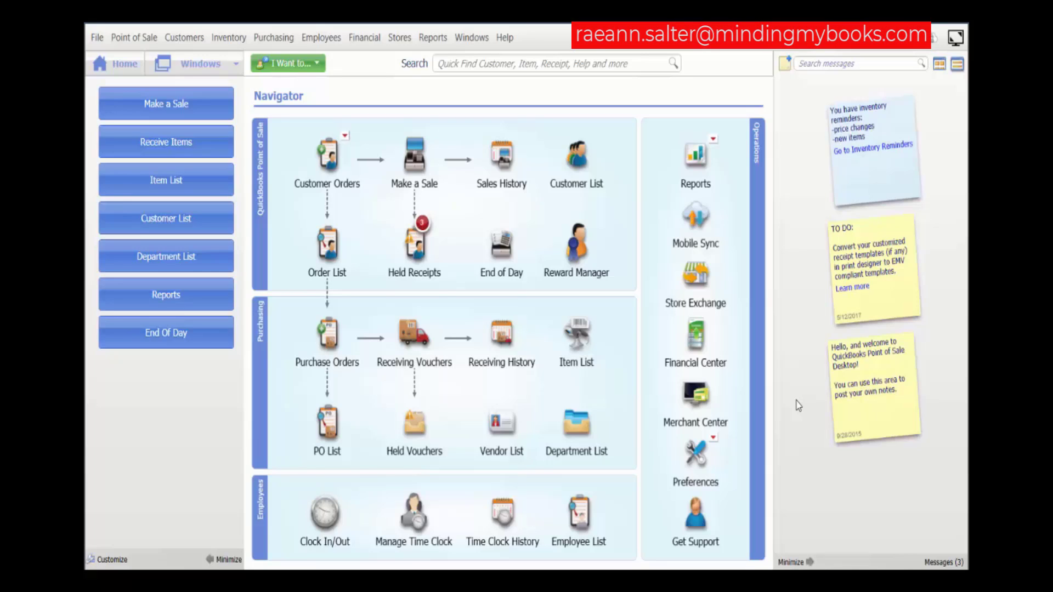
Copy the vendor Graham Monitors, Cables and Supplies to a new vendor with the suggested company name Mill Creek Syrup Co and save it
left_click(501, 431)
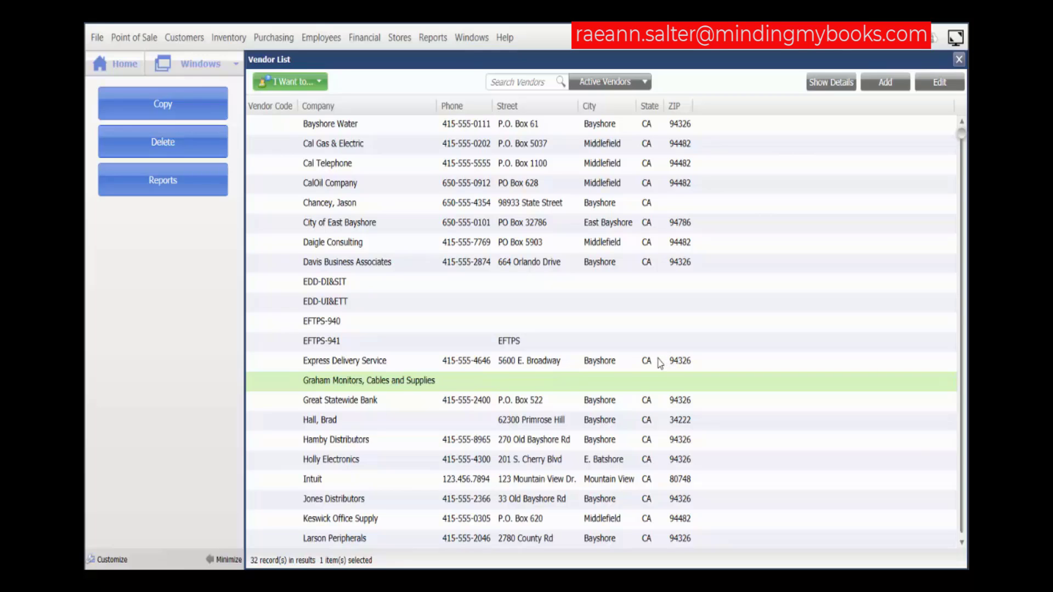
left_click(293, 85)
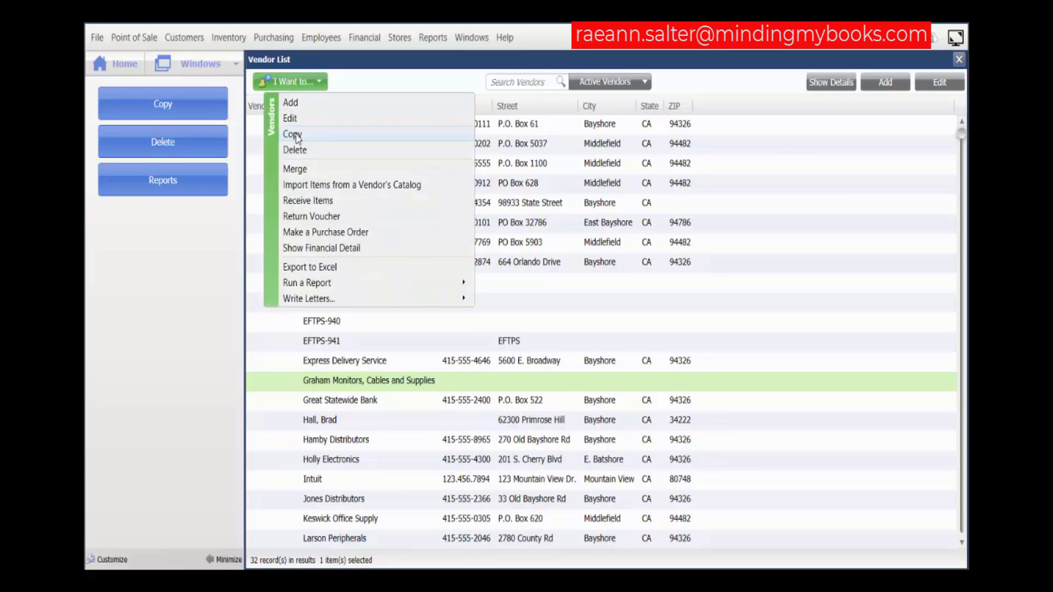
left_click(162, 106)
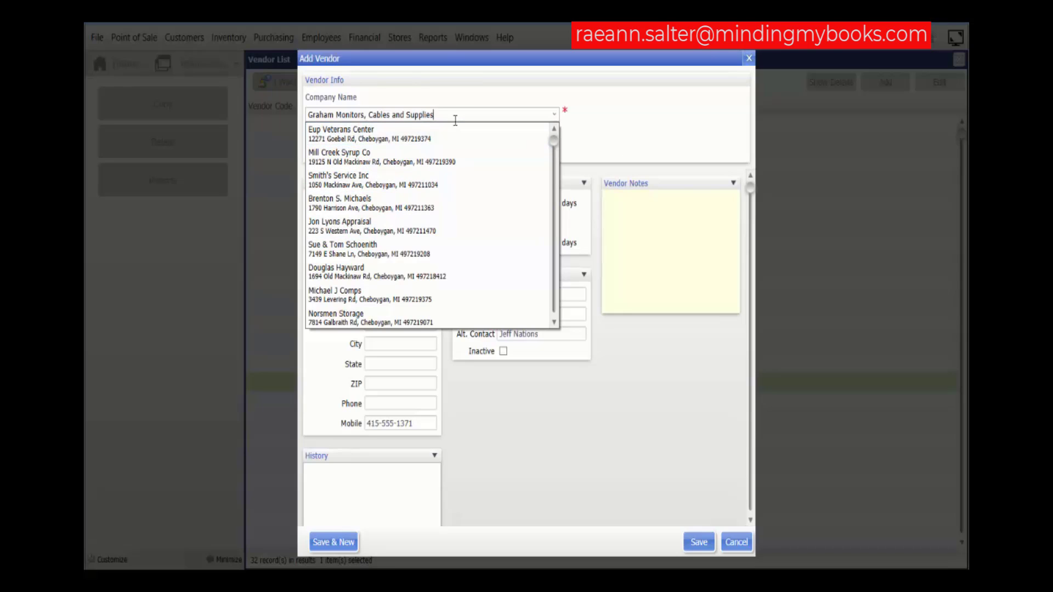
left_click(363, 158)
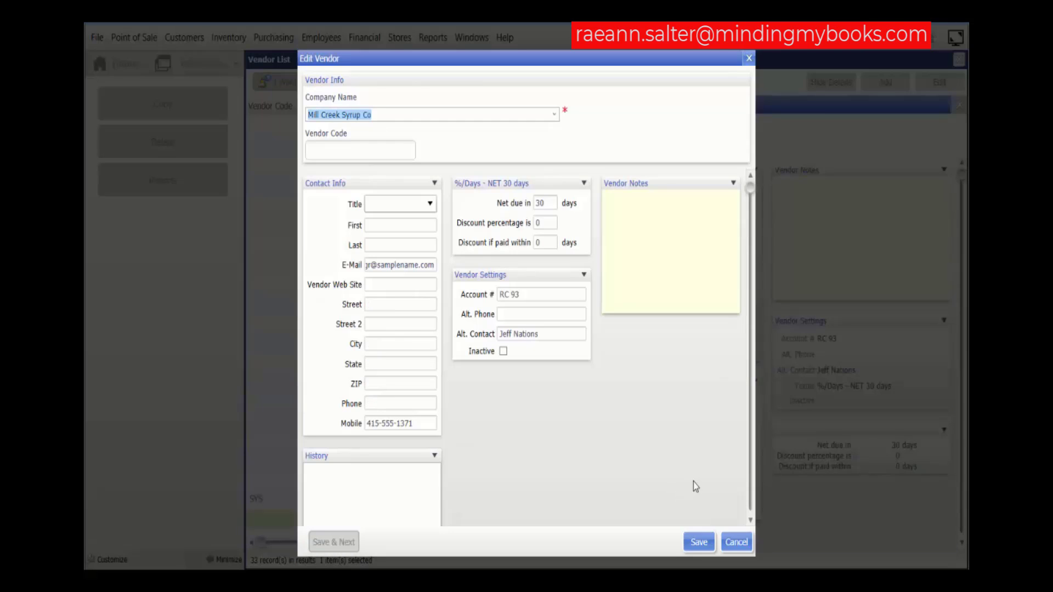
left_click(698, 543)
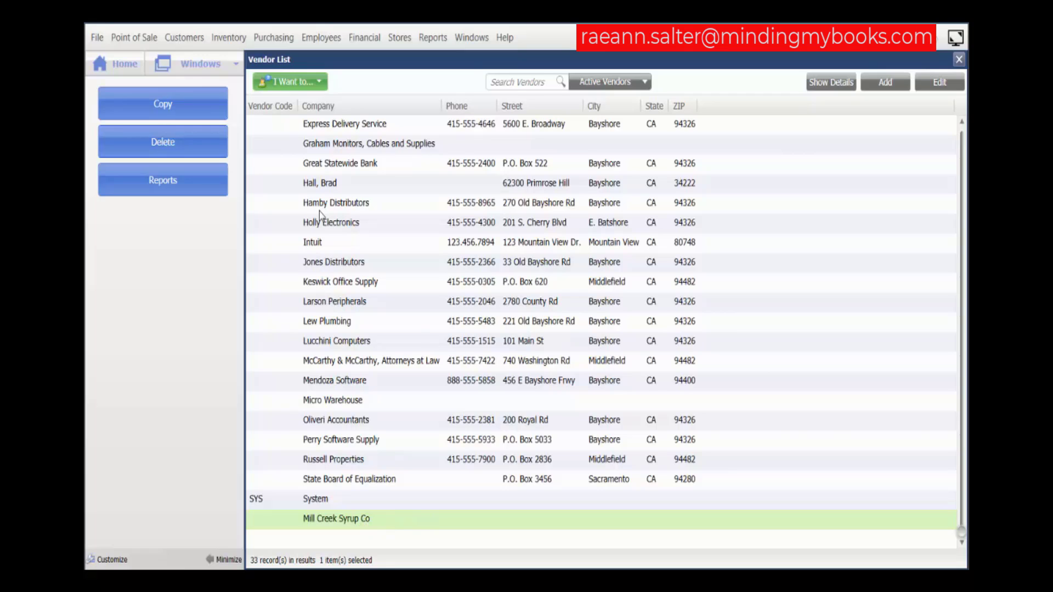
Delete the vendor Mill Creek Syrup Co from the vendor list
left_click(300, 90)
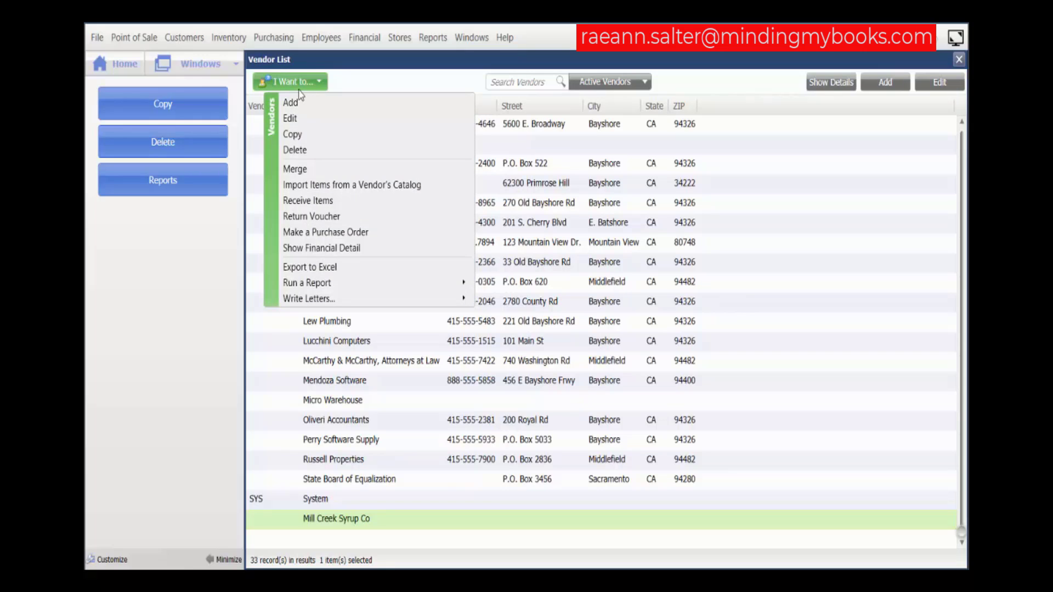
left_click(160, 141)
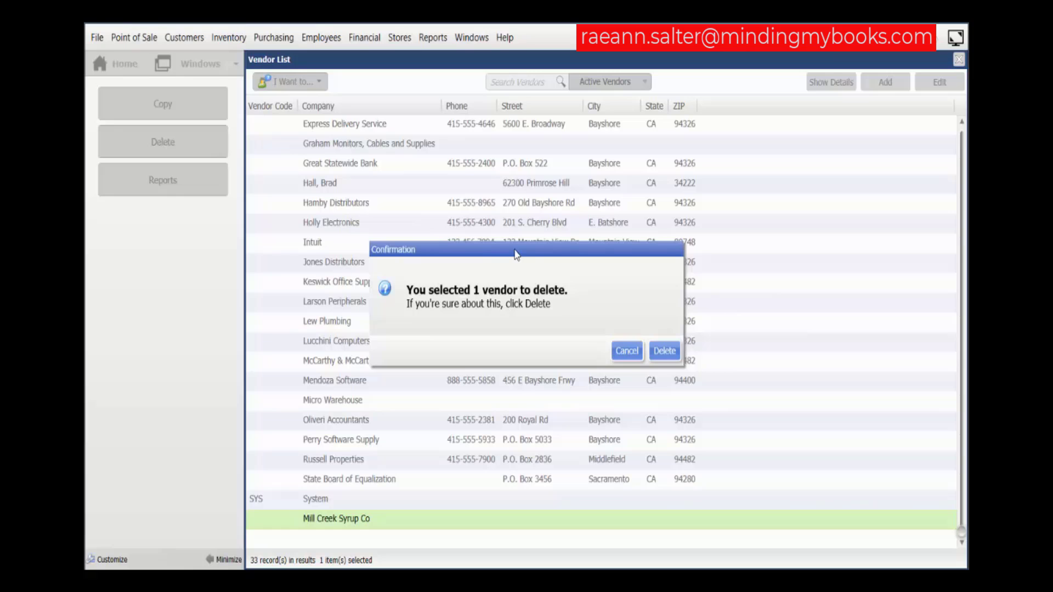
left_click(667, 352)
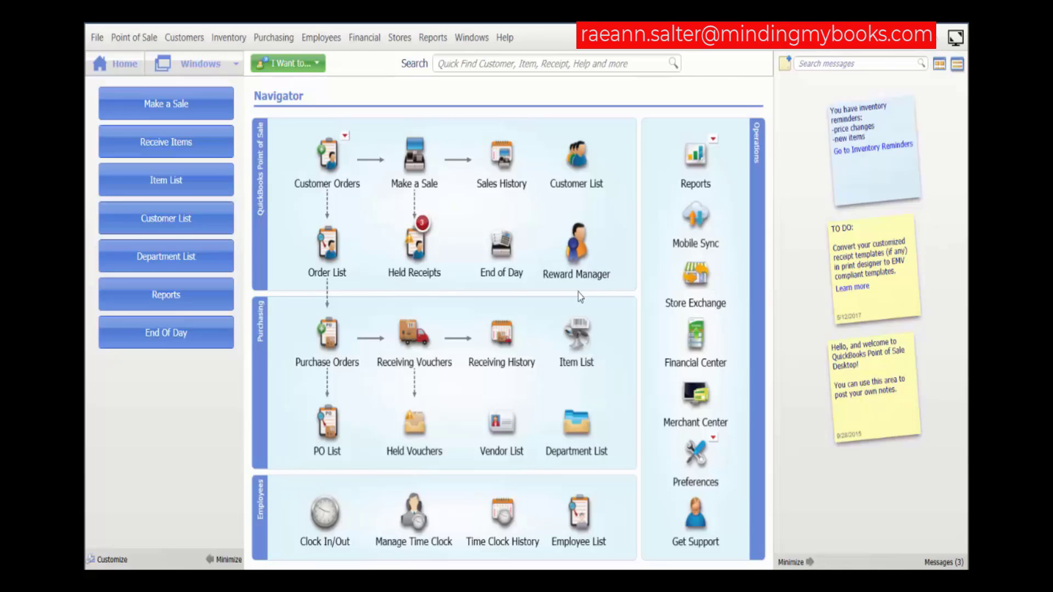
Mark the vendor Express Delivery Service as inactive and save the record
left_click(501, 428)
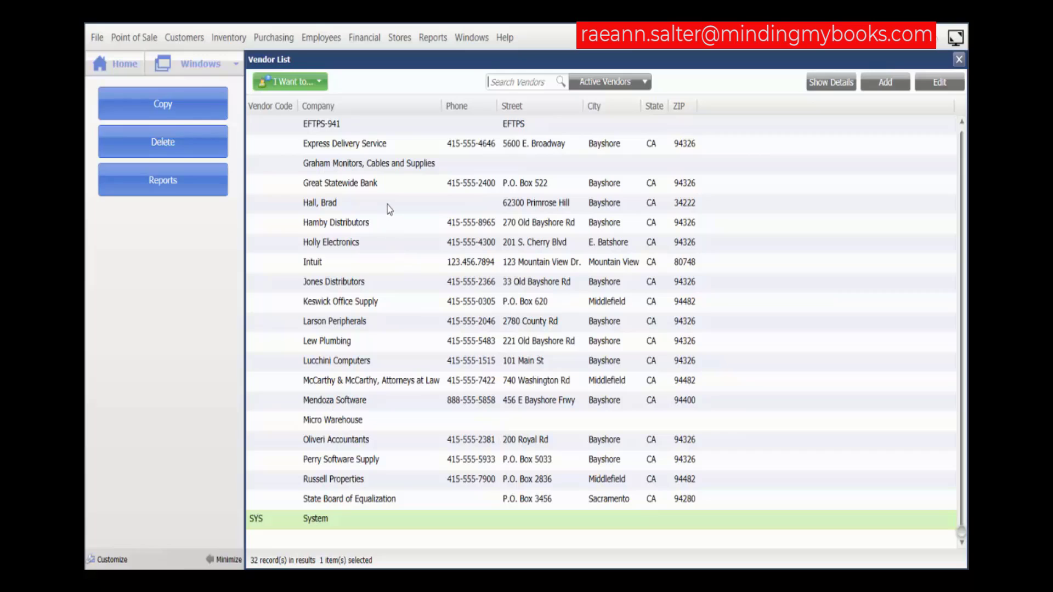
left_click(364, 146)
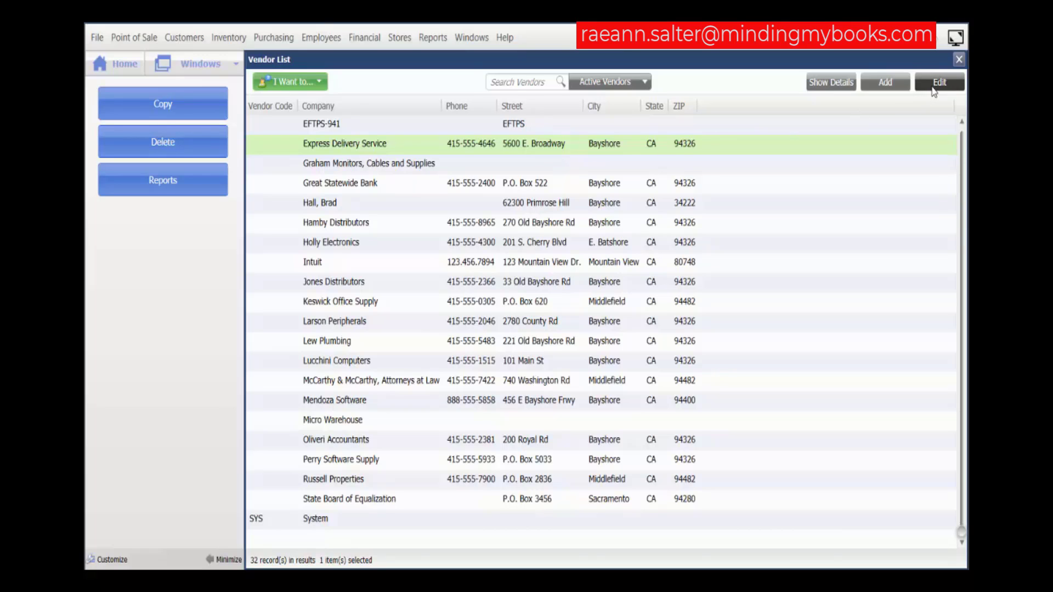
left_click(939, 82)
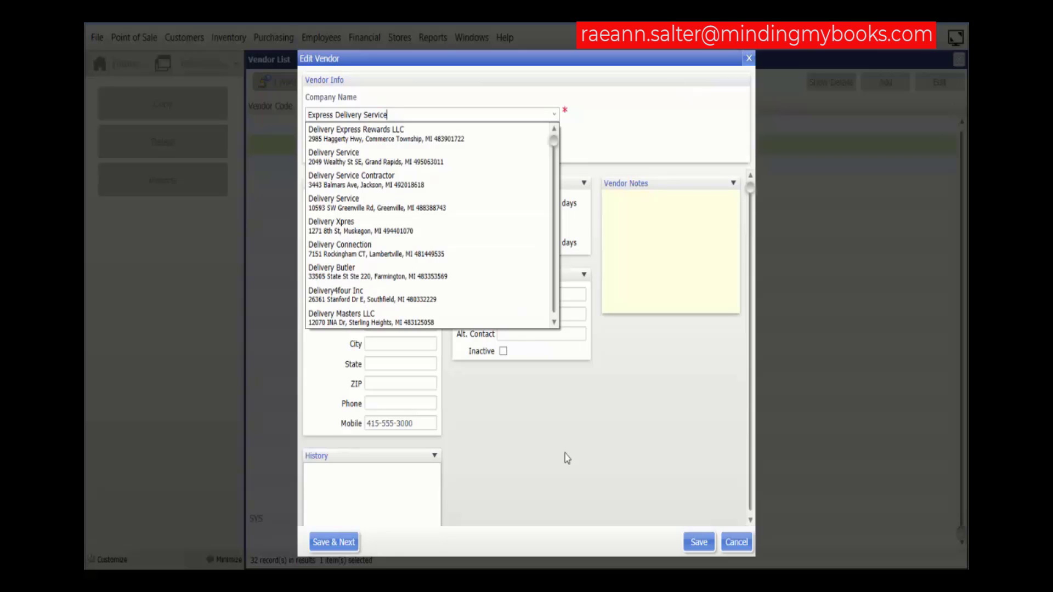
left_click(503, 353)
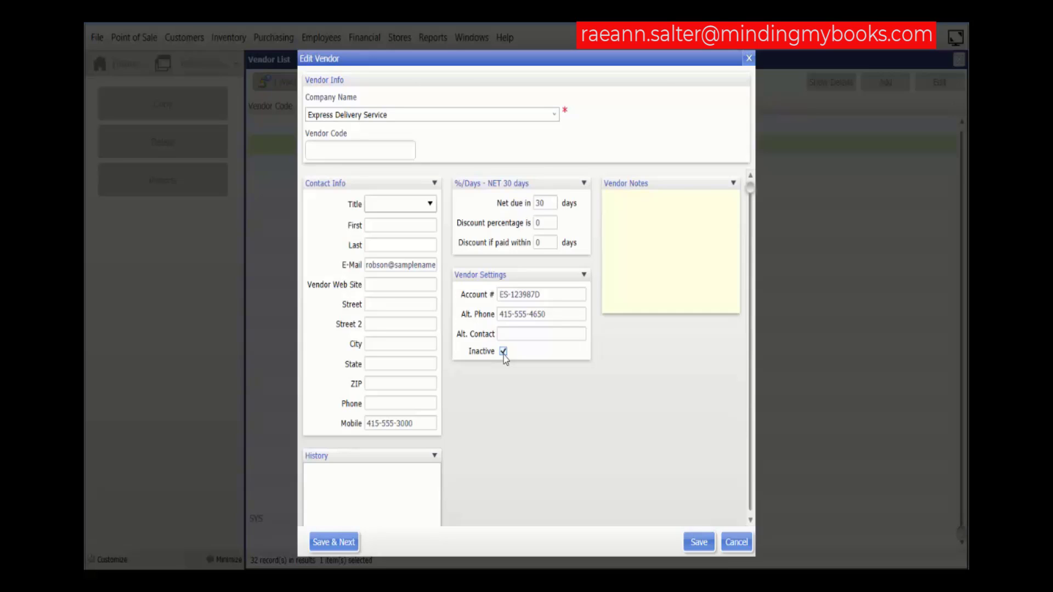
left_click(691, 542)
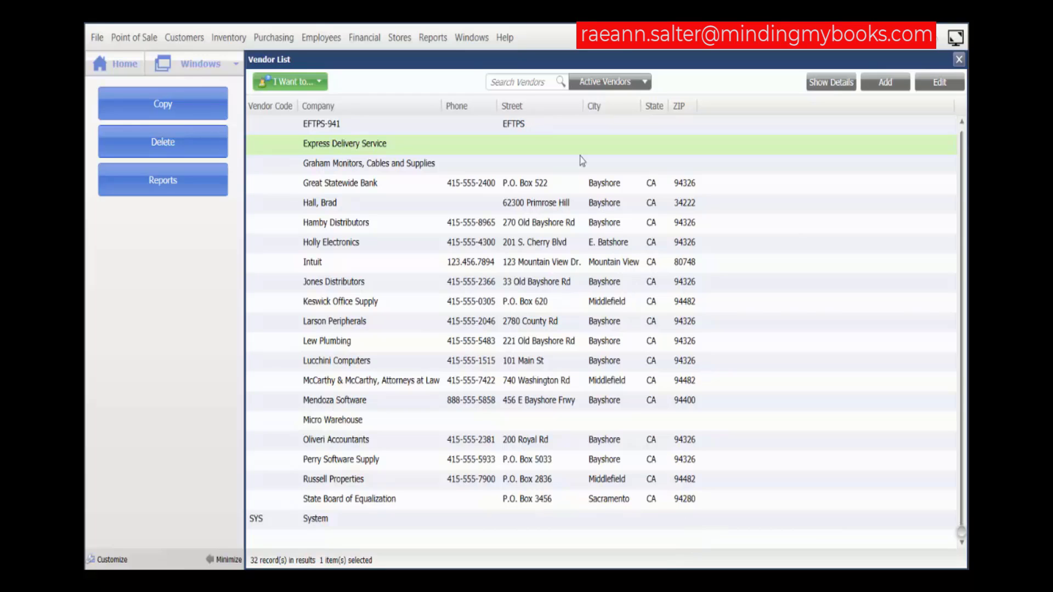
Switch the vendor list to show all vendors, and look over the custom filter fields without applying a filter
left_click(622, 85)
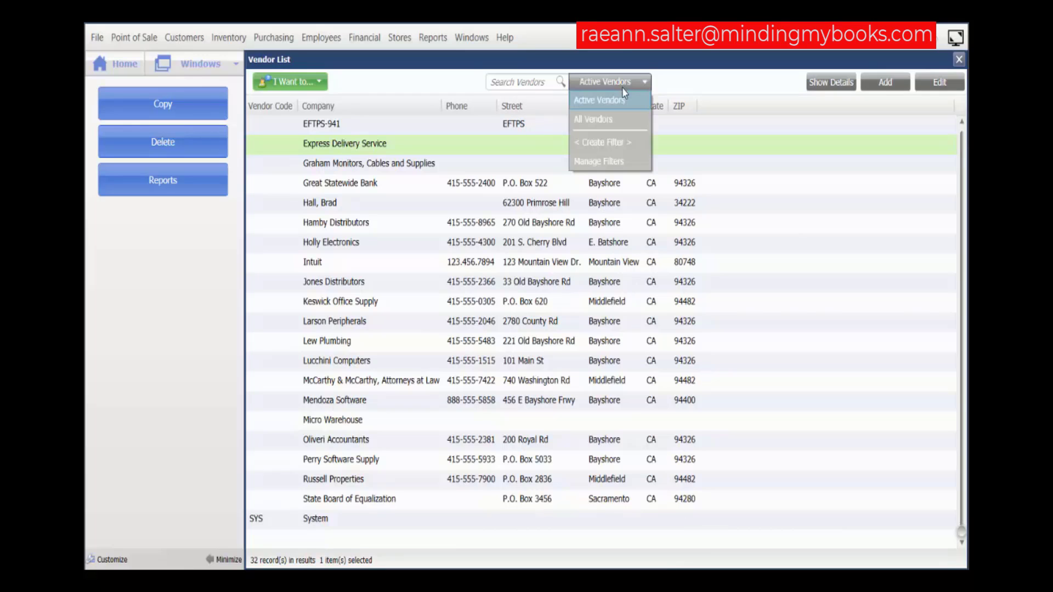
left_click(615, 120)
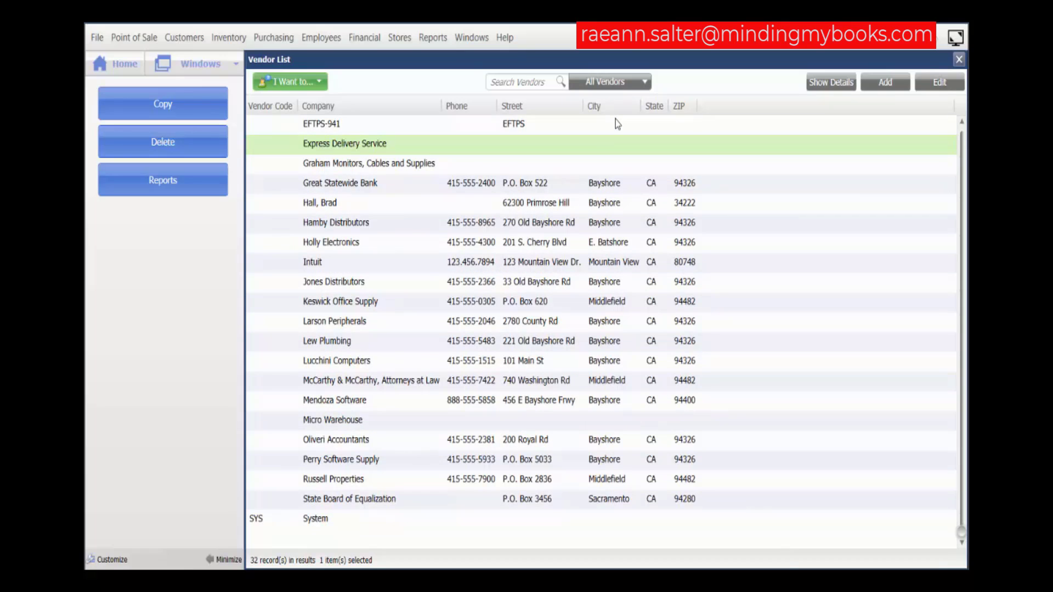
left_click(624, 83)
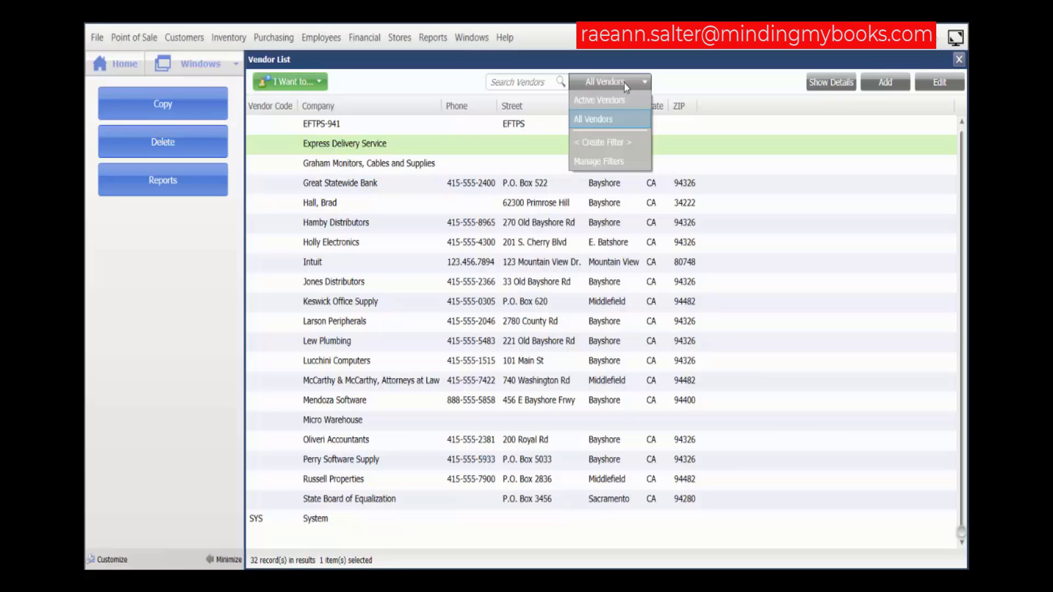
left_click(615, 143)
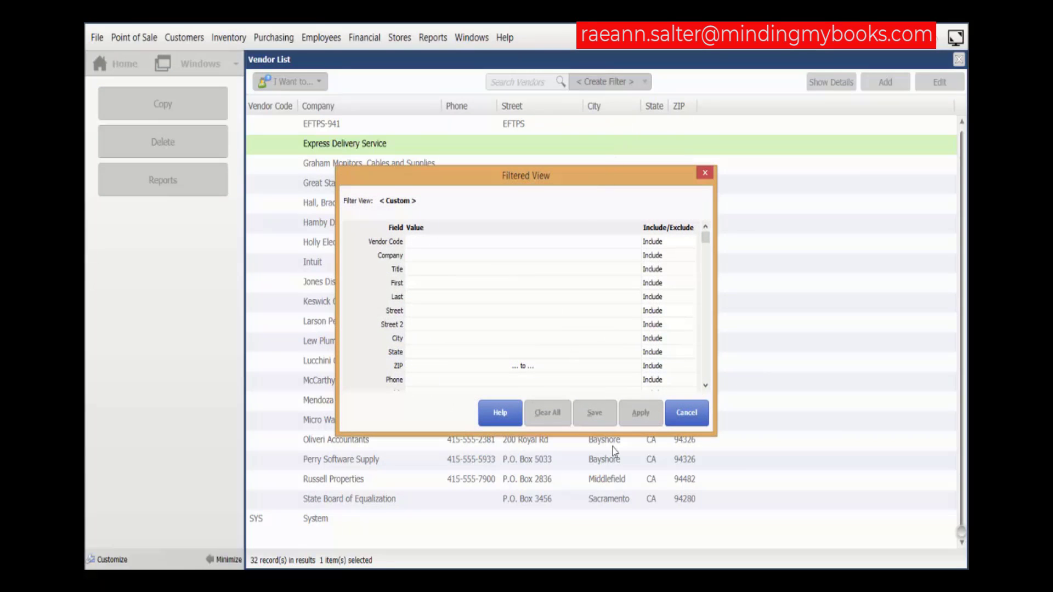
left_click(683, 411)
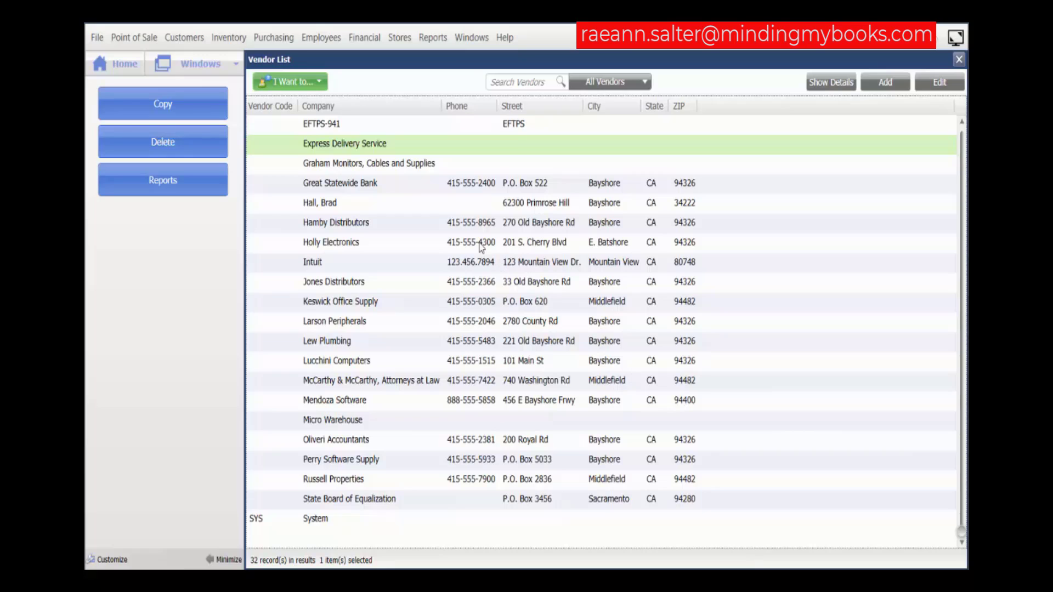
Make the vendor Express Delivery Service active again and save the record
left_click(935, 87)
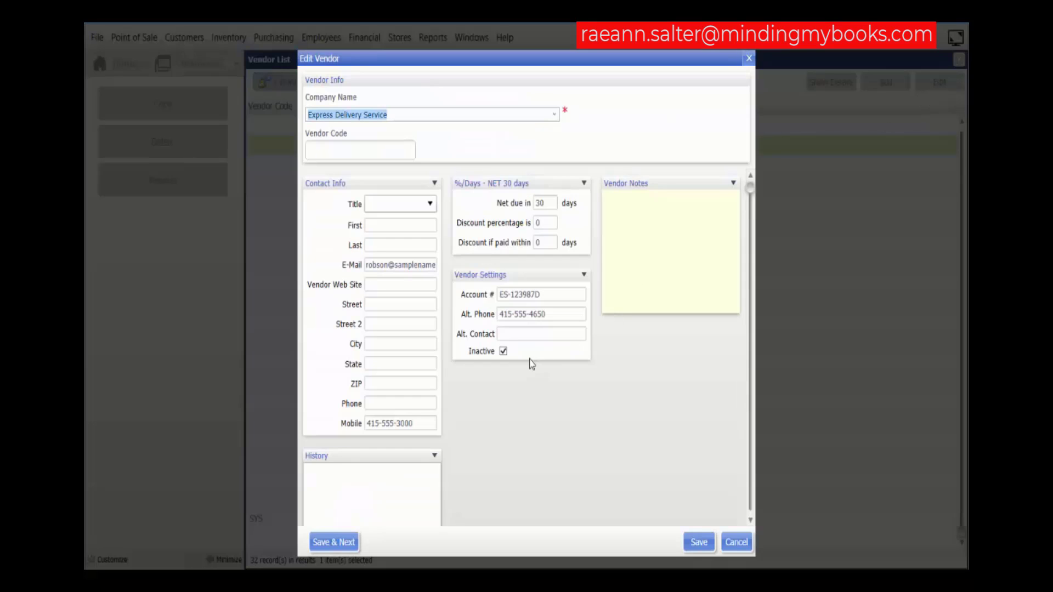
left_click(504, 351)
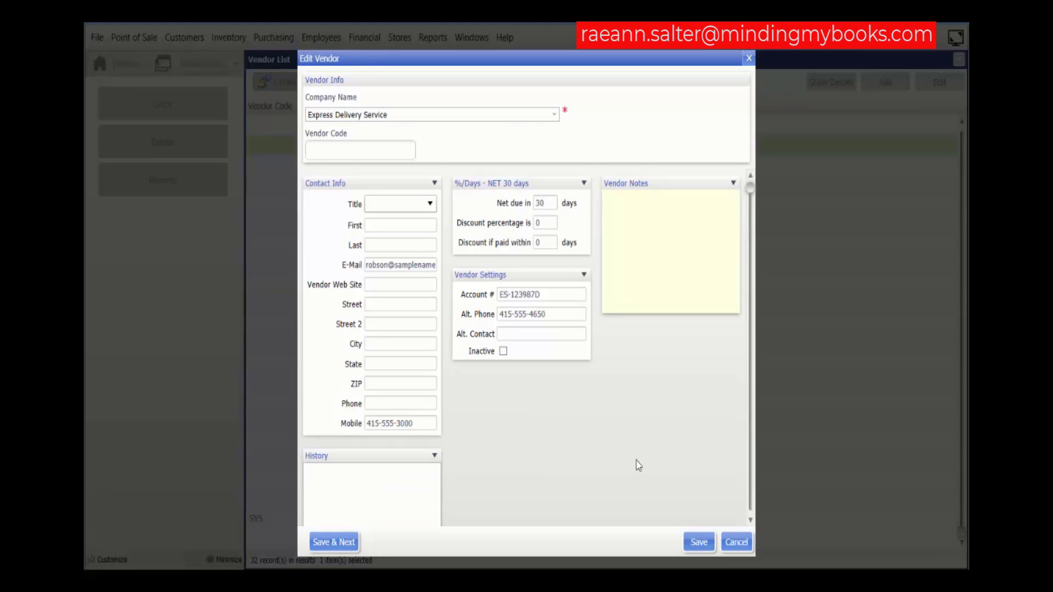
left_click(693, 544)
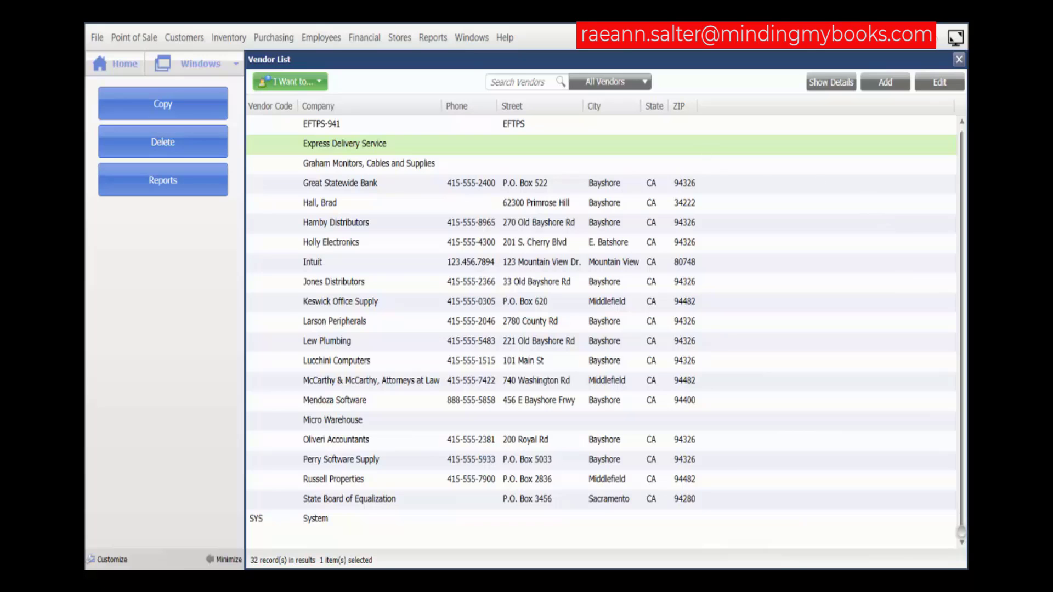
Reopen the vendor list and set up a vendor merge that keeps Cal Telephone and removes the duplicate Cal Telephone_1
left_click(123, 72)
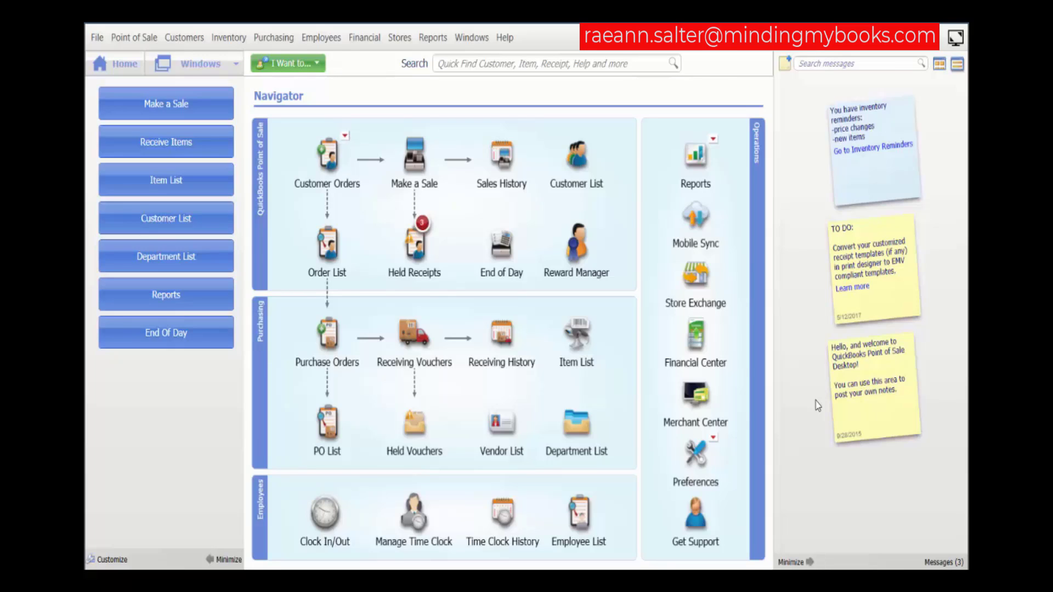
left_click(500, 430)
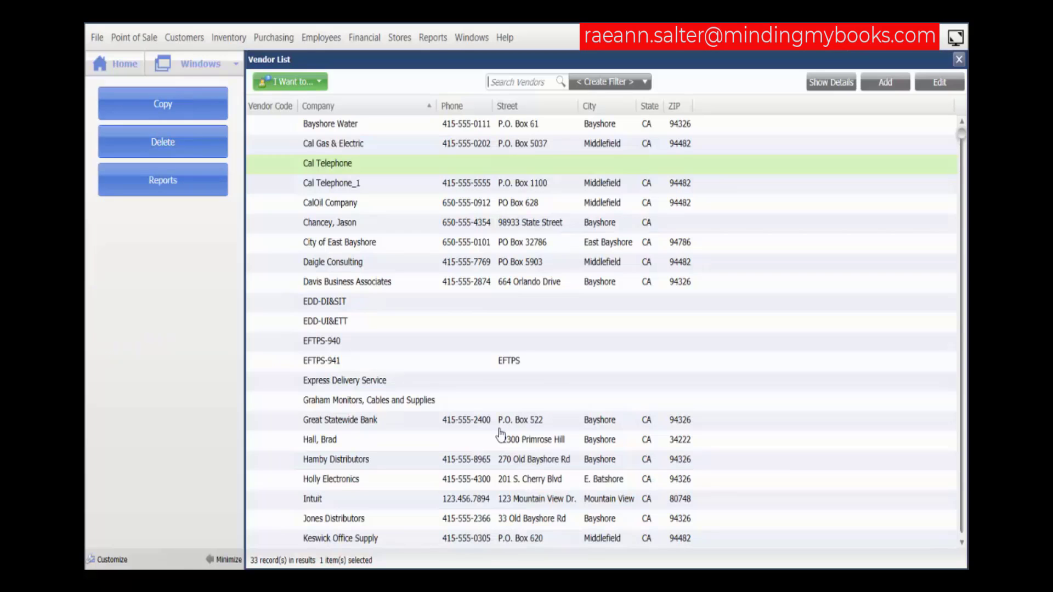
left_click(353, 191, "ctrl")
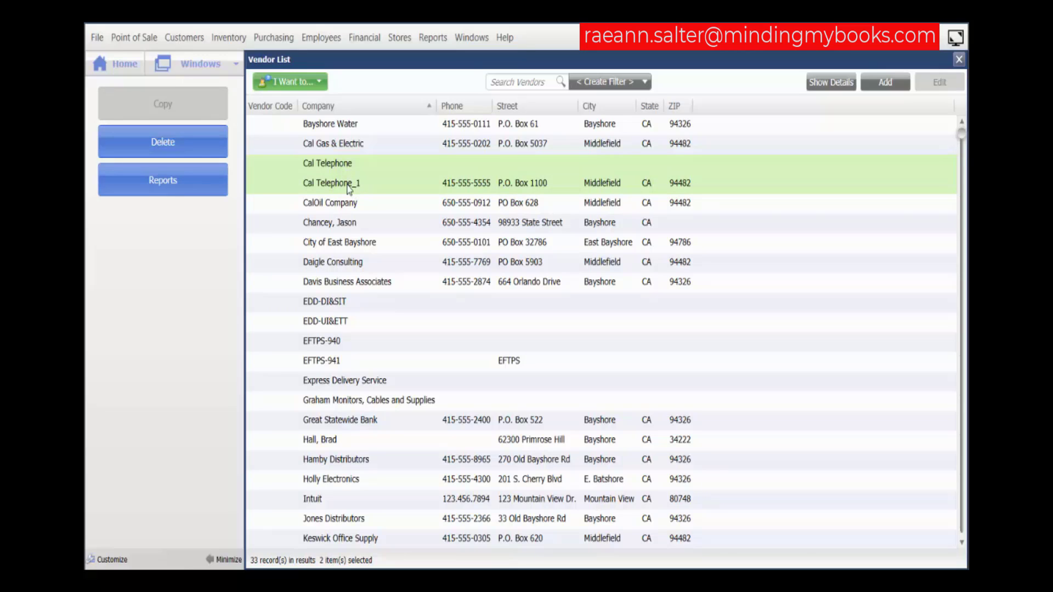
left_click(341, 181, "ctrl")
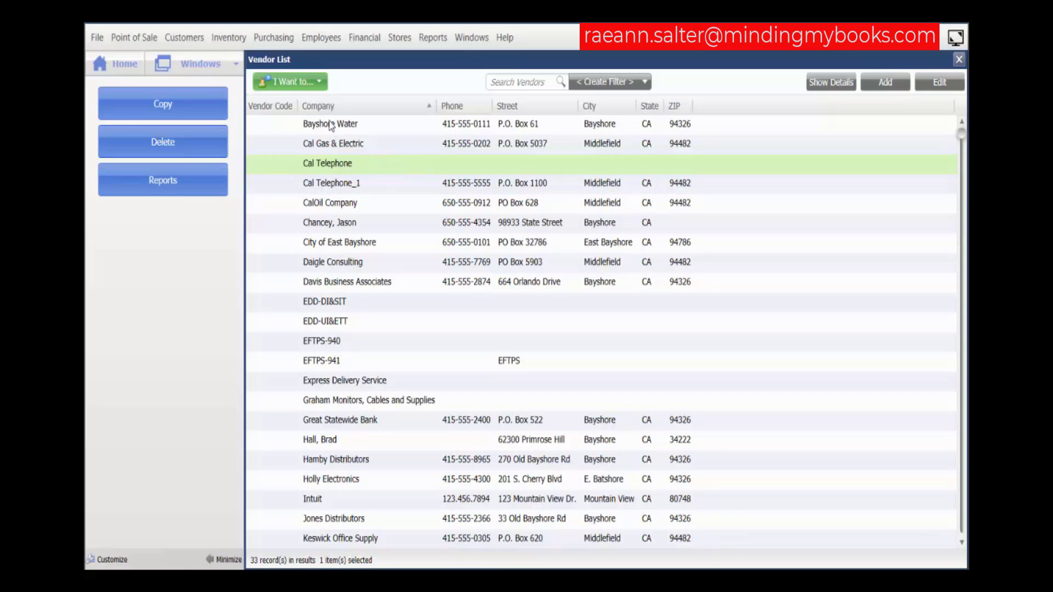
left_click(305, 83)
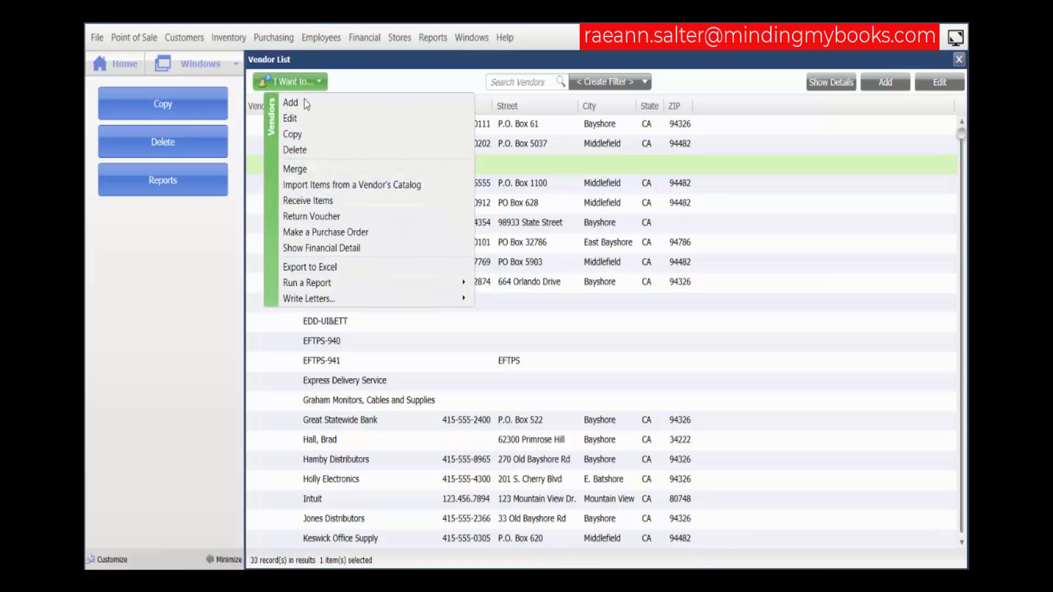
left_click(302, 170)
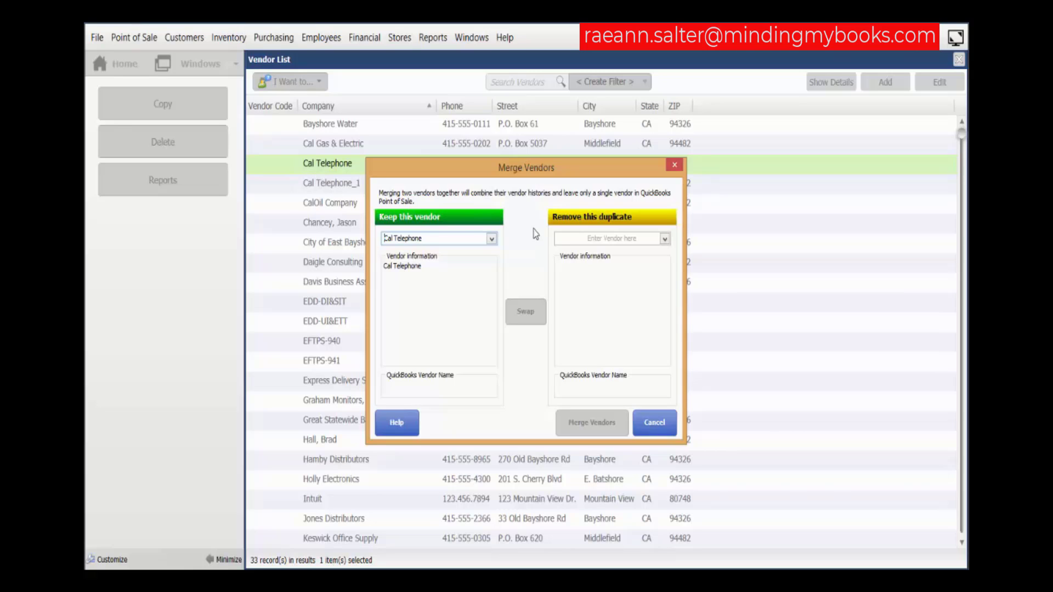
left_click(663, 240)
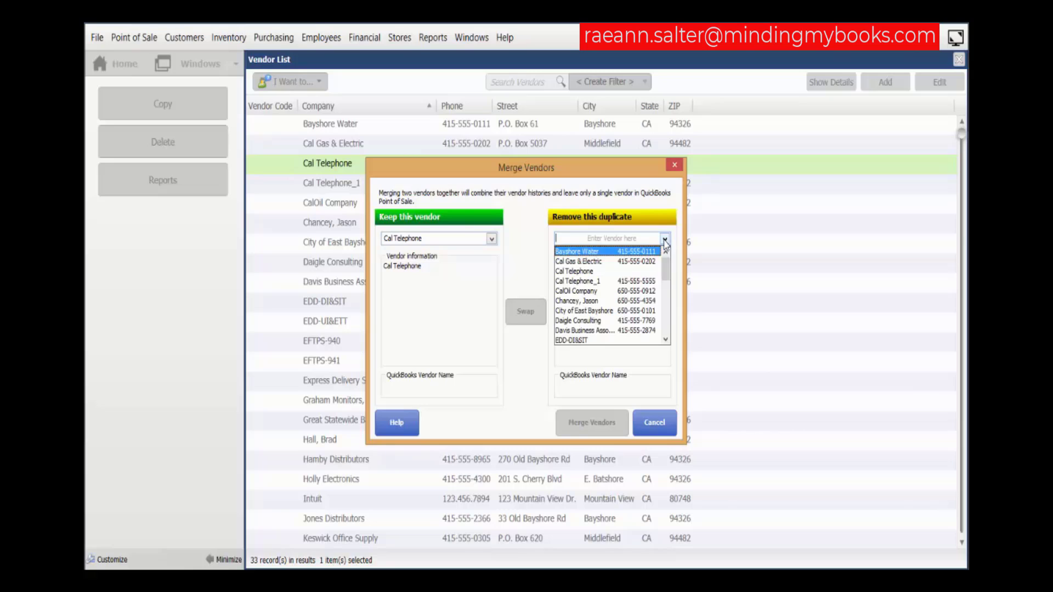
left_click(651, 282)
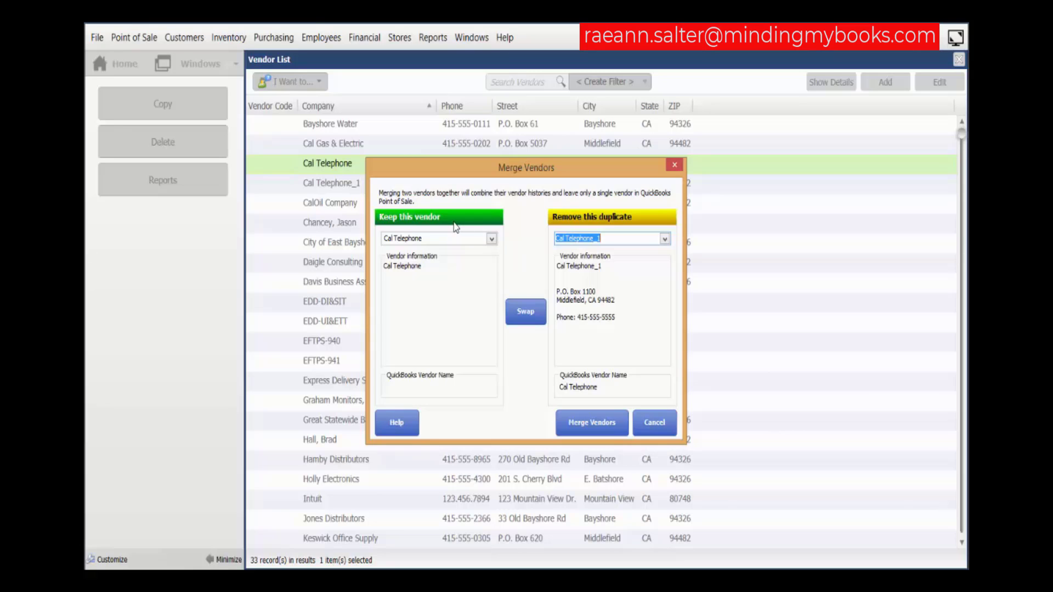
Swap the two vendors so that Cal Telephone_1 is kept, and merge the duplicate Cal Telephone into it
left_click(536, 313)
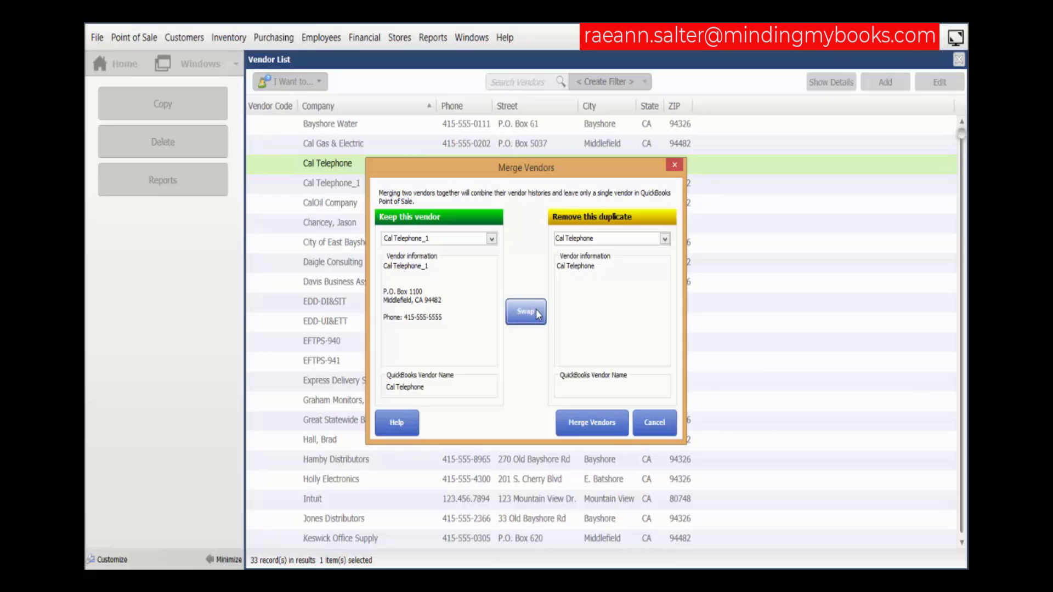
left_click(664, 240)
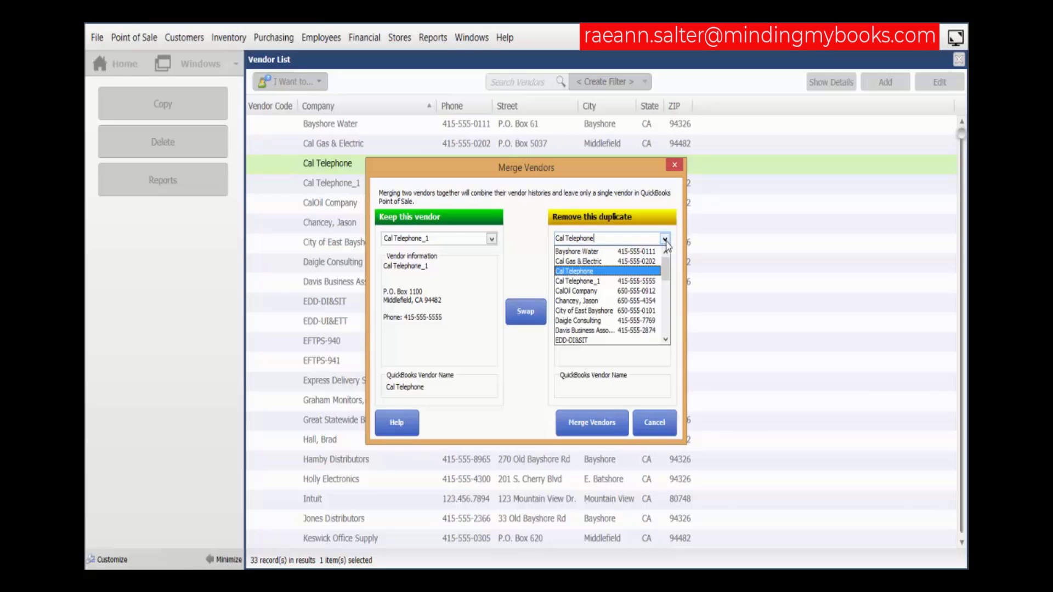
left_click(666, 241)
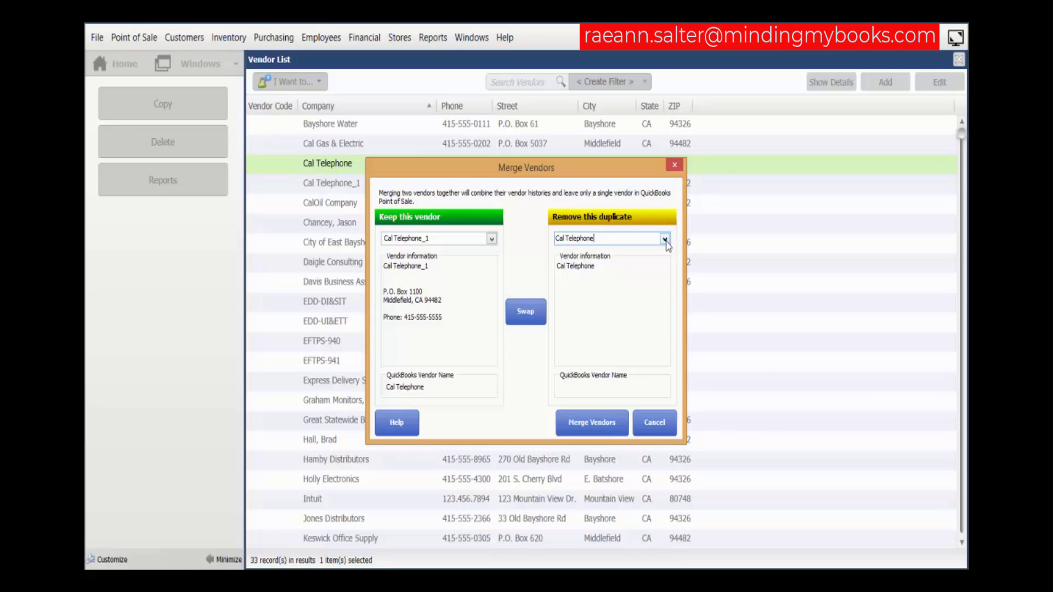
left_click(584, 422)
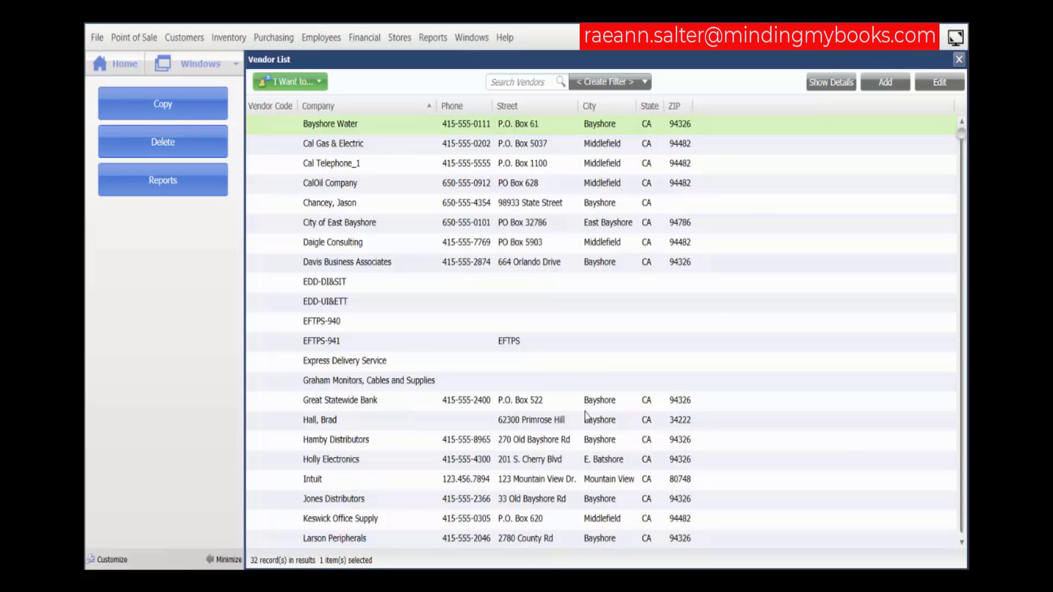
Set the payment terms of vendor Associates Business Forms Inc to a 2% discount if paid within 10 days, and save the record
left_click(118, 65)
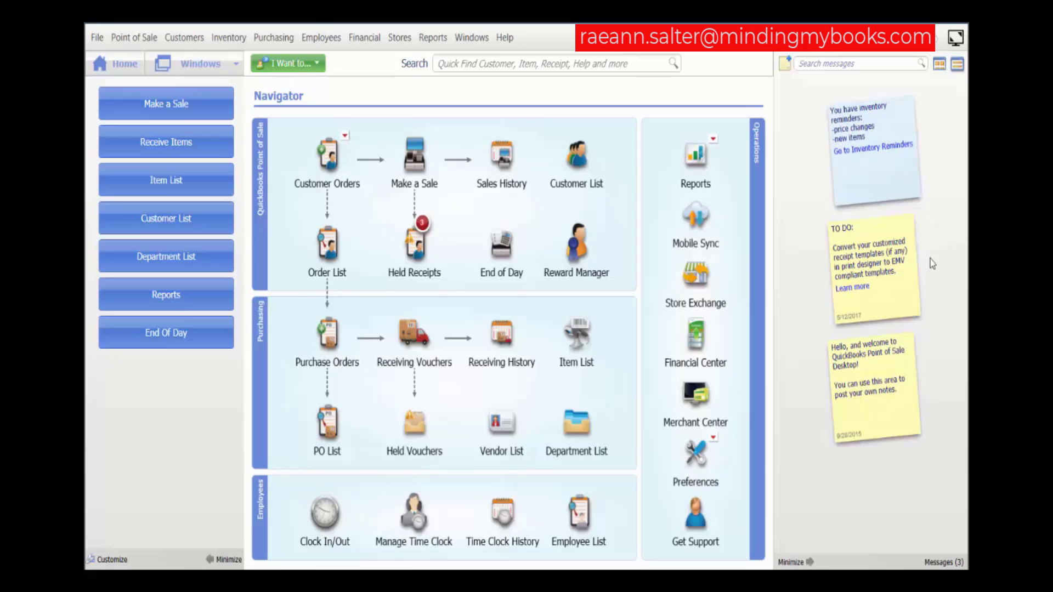
left_click(499, 429)
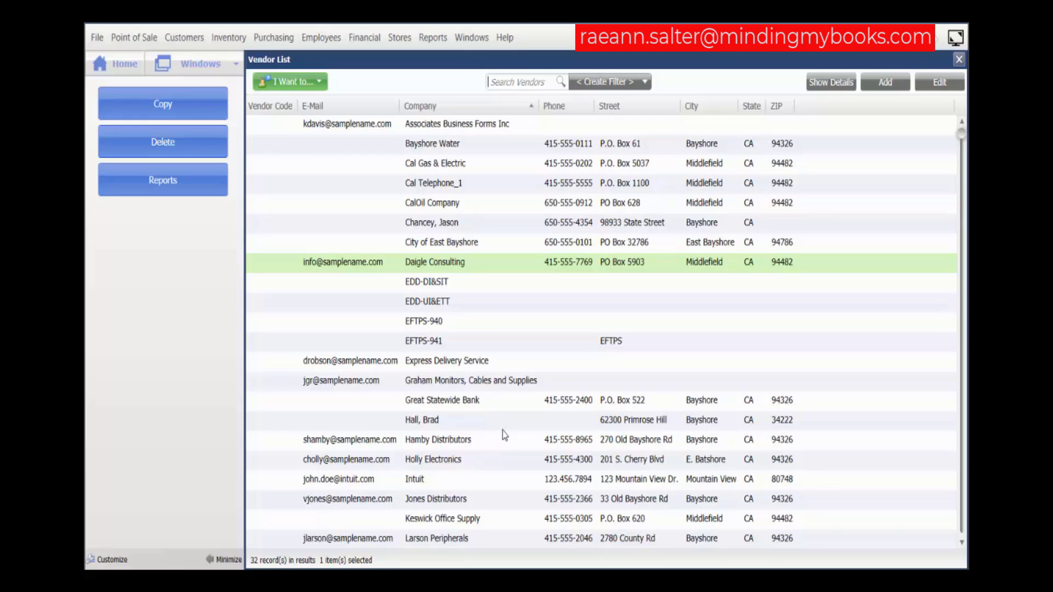
left_click(425, 129)
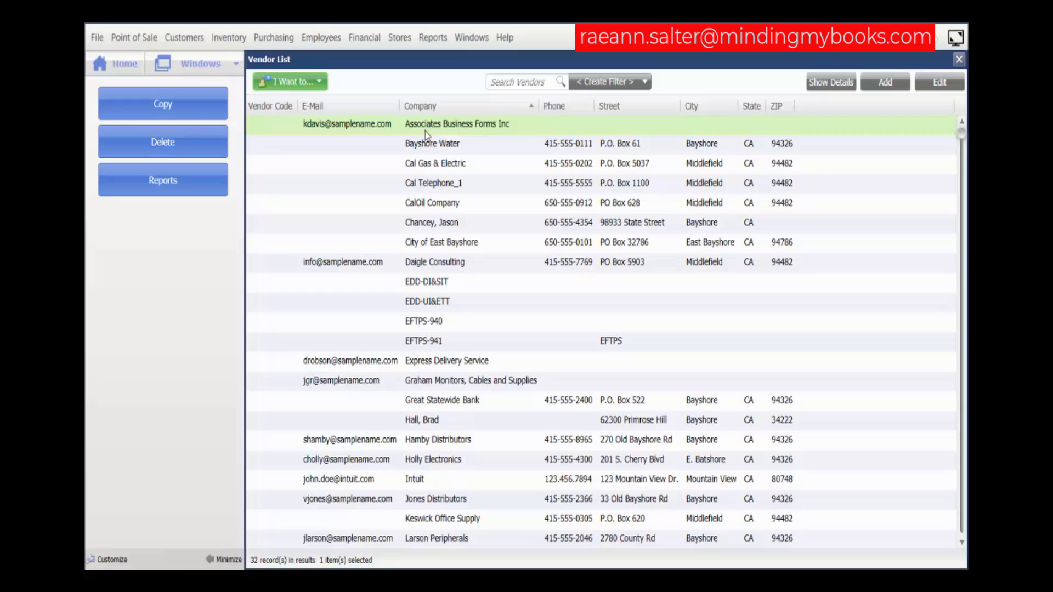
double_click(862, 117)
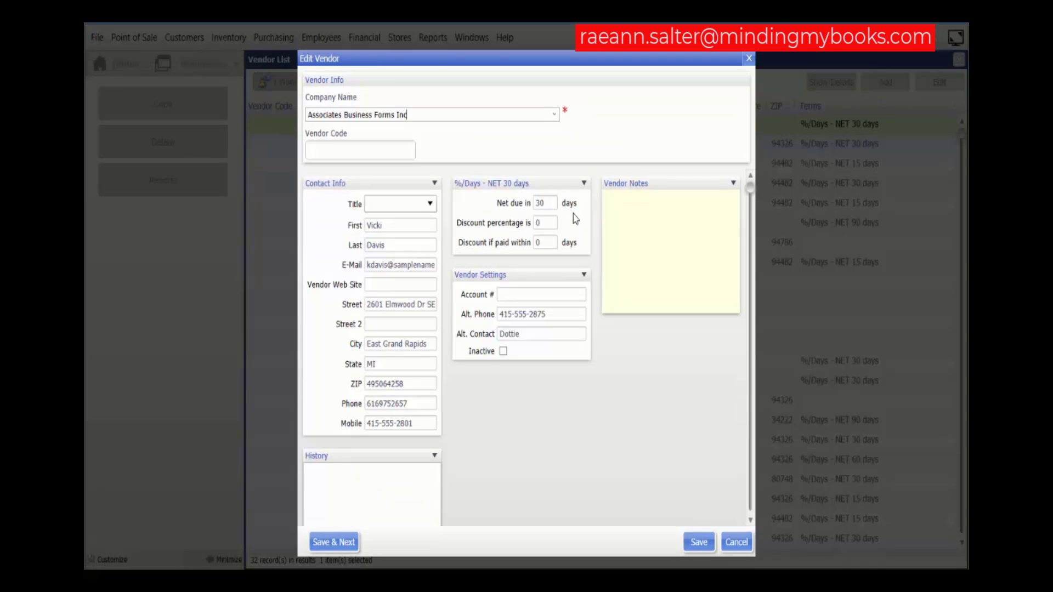
double_click(553, 203)
left_click(538, 223)
type("2")
key("Delete")
key("Tab")
type("10")
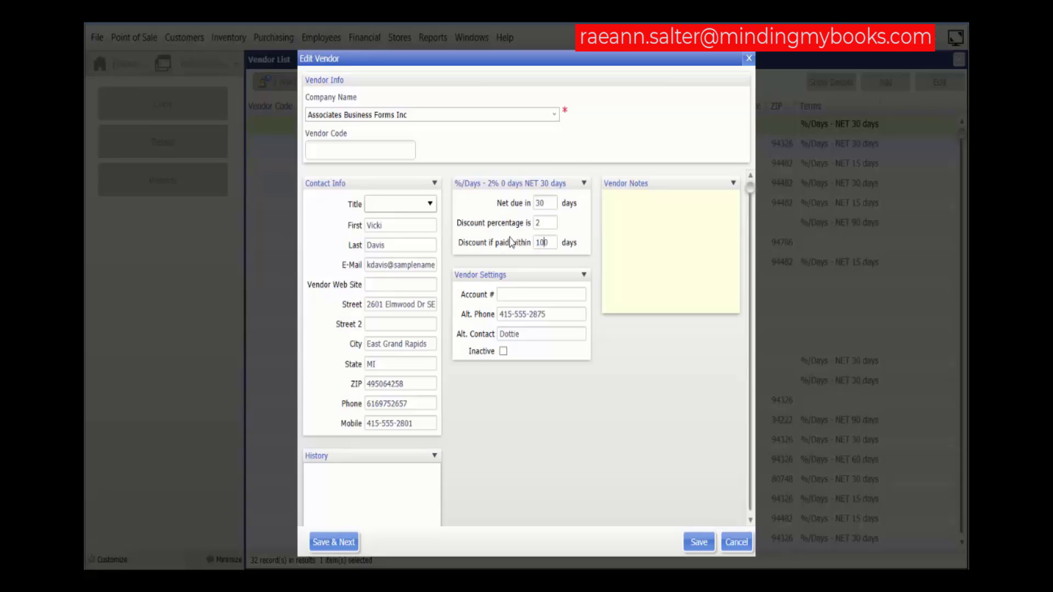
key("Delete")
left_click(700, 543)
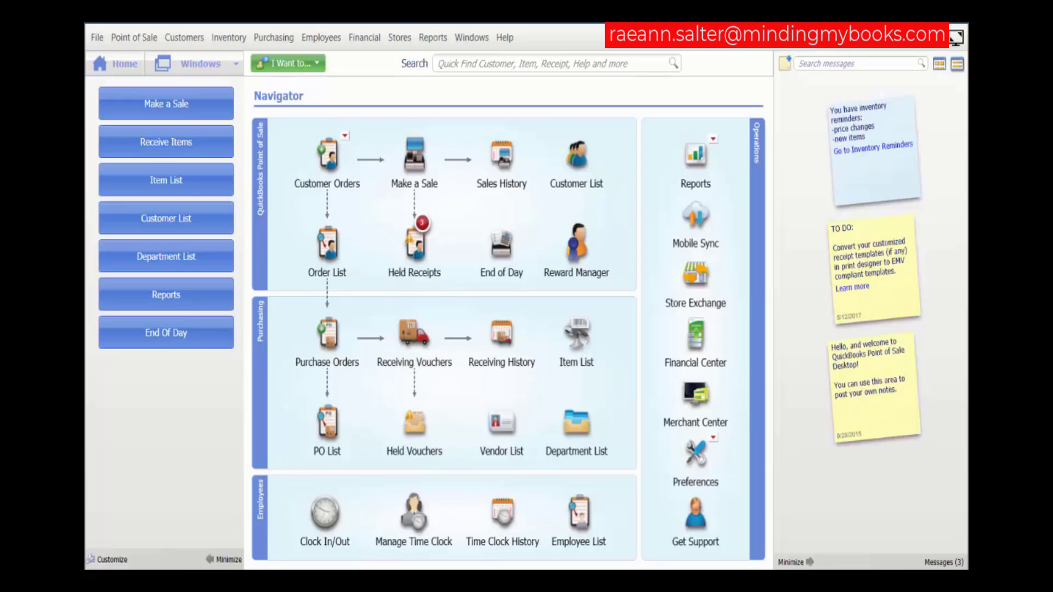
Show the details of the vendor Davis Business Associates from the vendor list
left_click(501, 427)
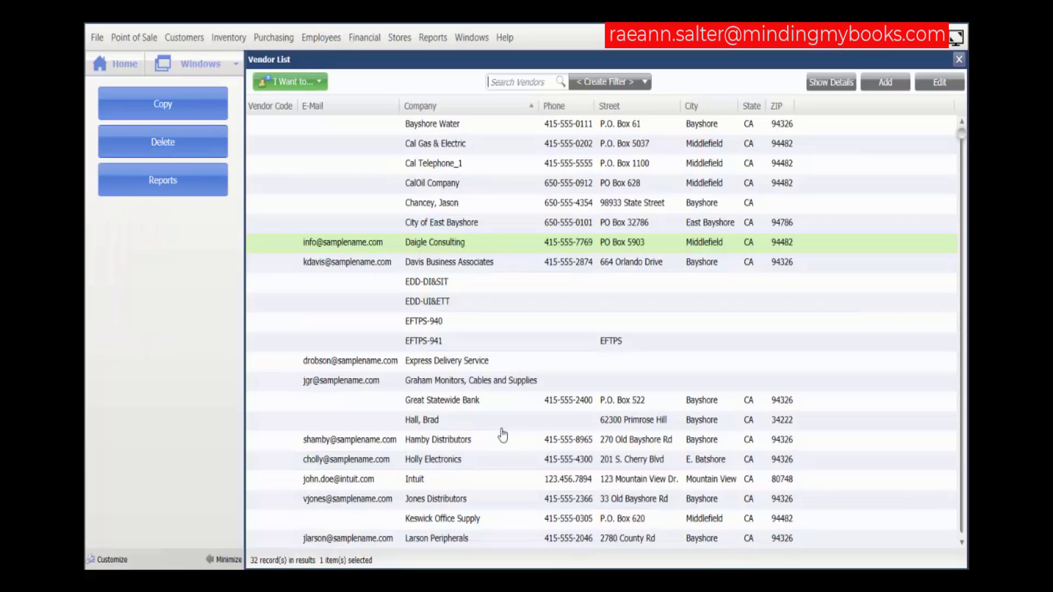
left_click(502, 267)
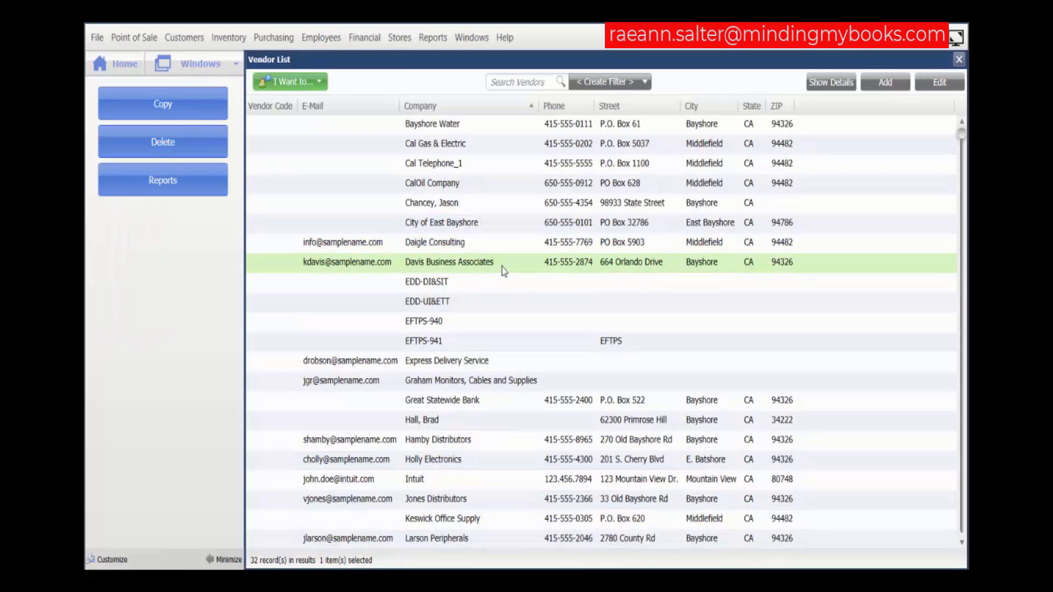
left_click(825, 83)
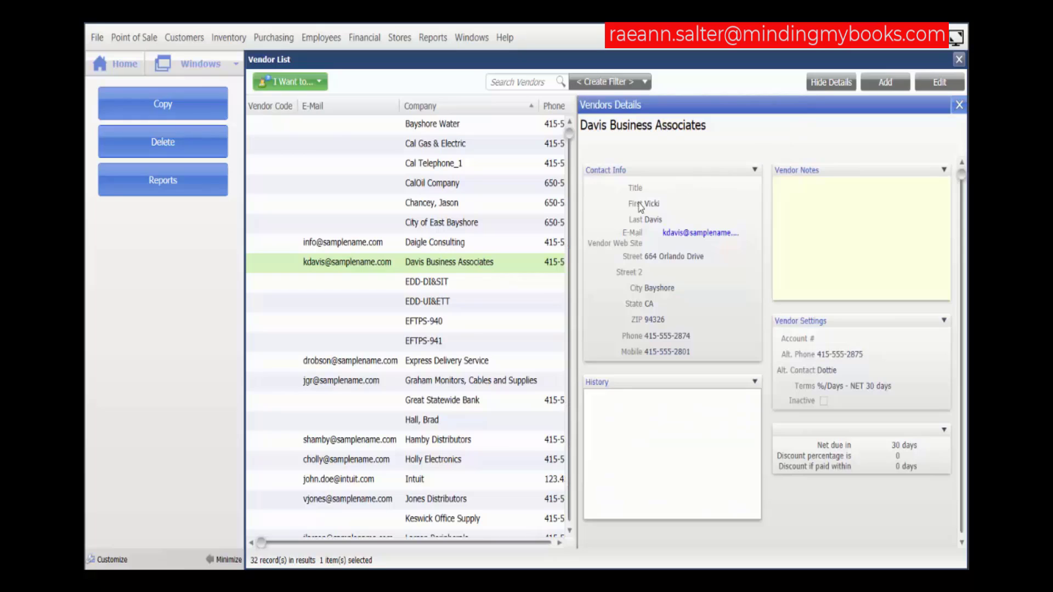
Start an e-mail to the Davis Business Associates contact using the Outlook profile, and close the message without sending it
left_click(695, 234)
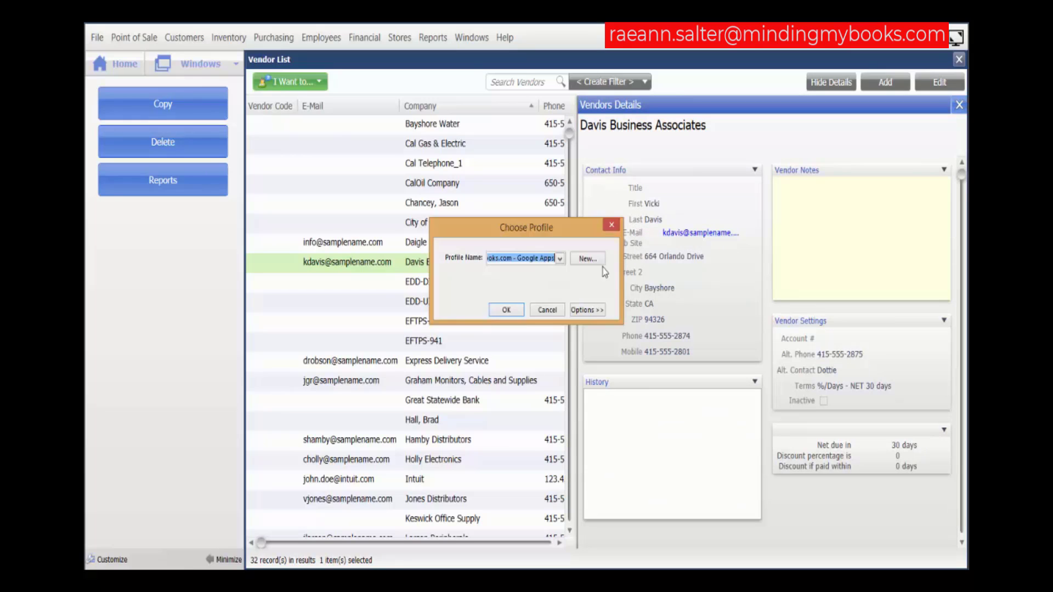
left_click(559, 259)
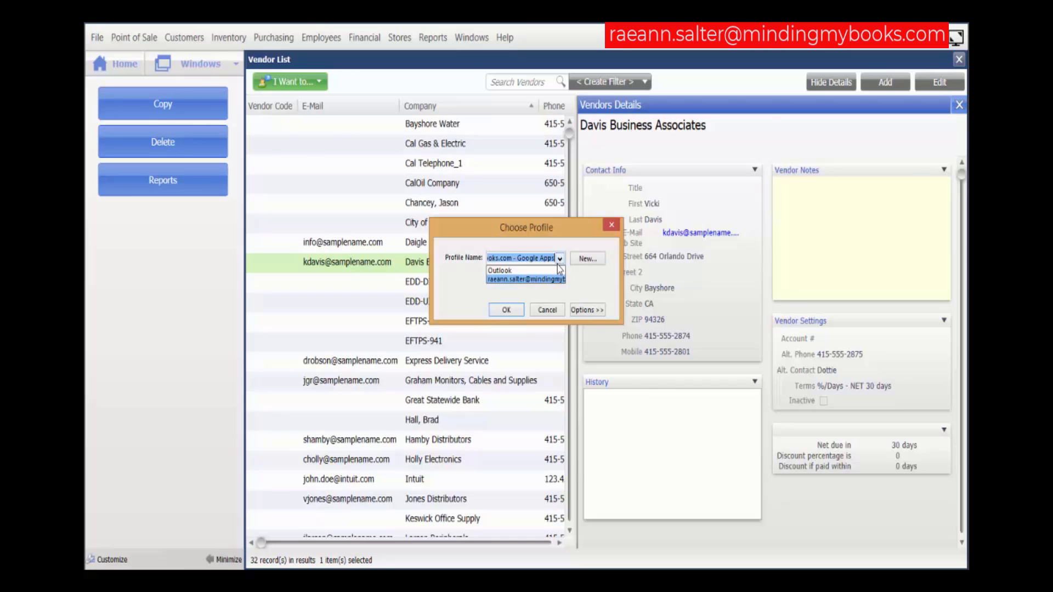
left_click(557, 271)
left_click(506, 310)
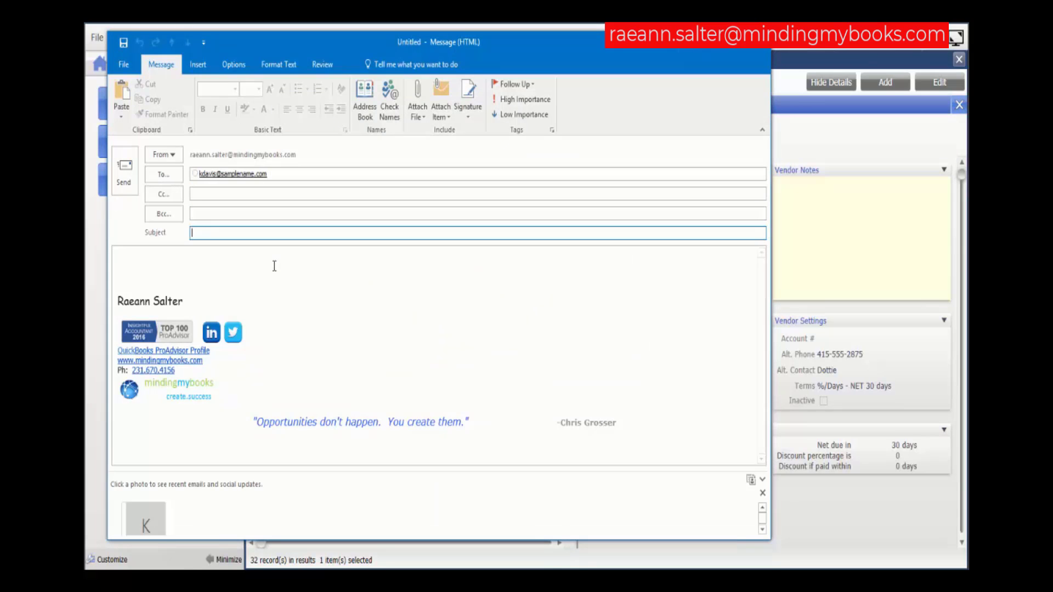
left_click(759, 41)
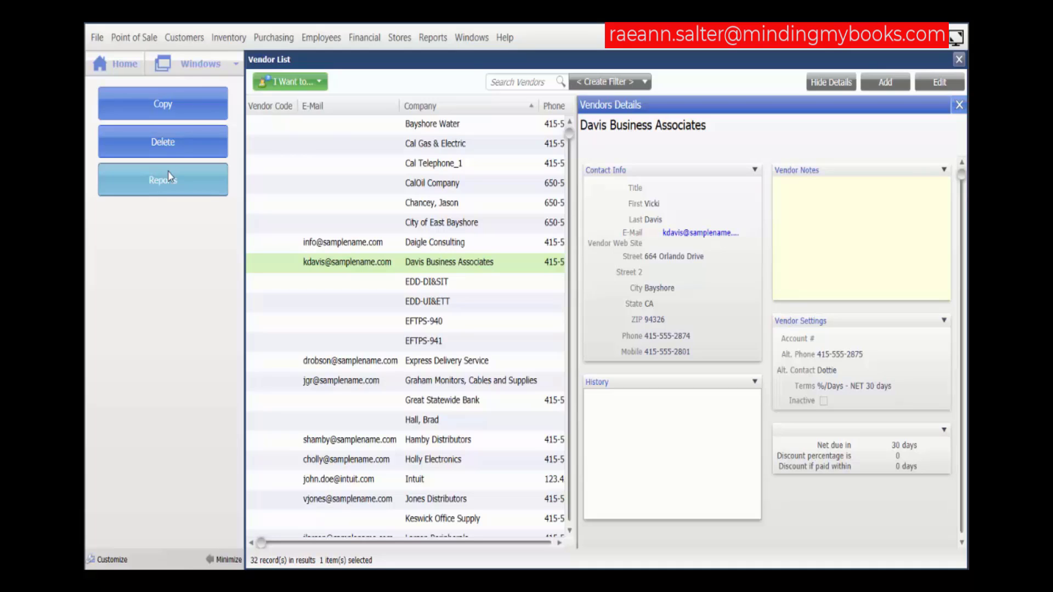
Reopen the vendor list, look over all available reports in the Report Center, and close it
left_click(297, 85)
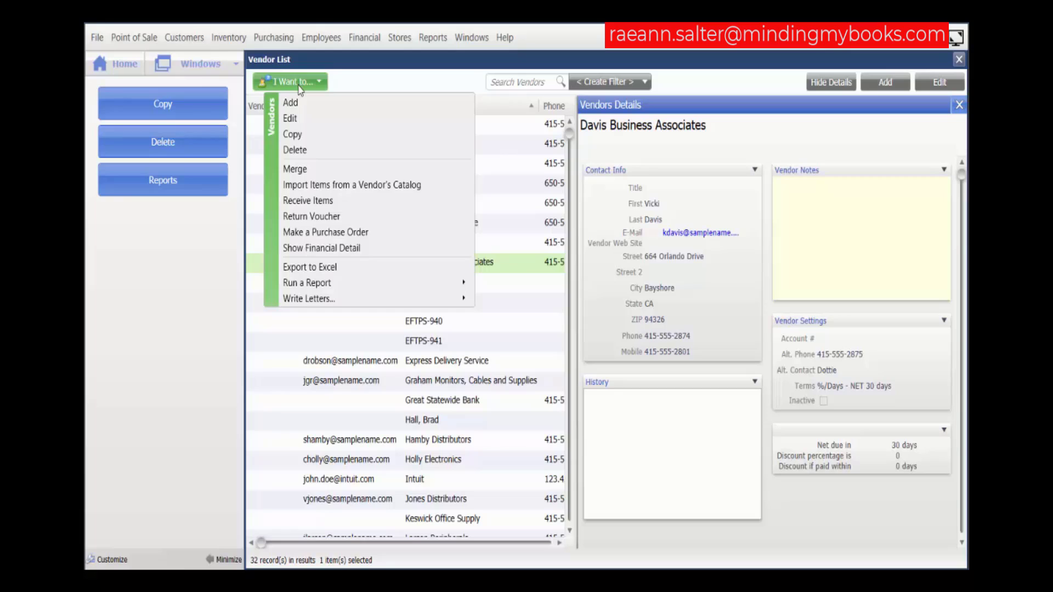
left_click(113, 63)
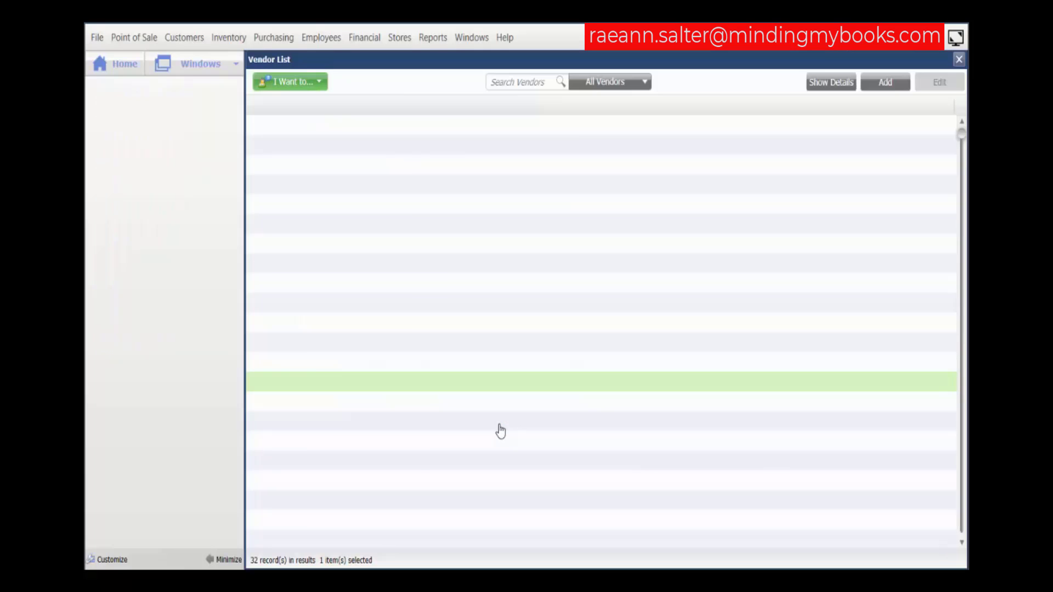
left_click(500, 425)
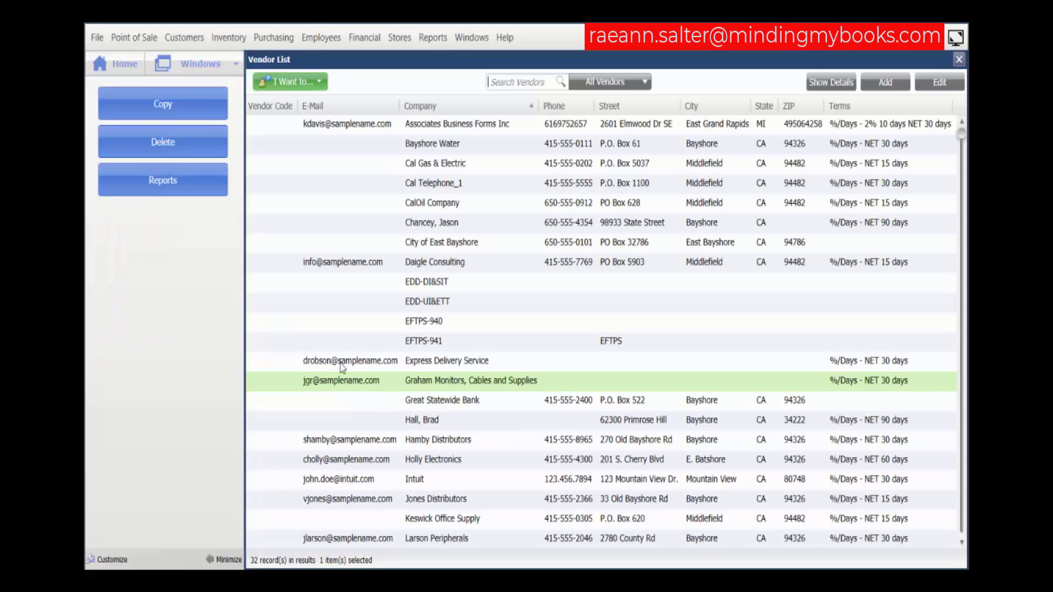
left_click(163, 181)
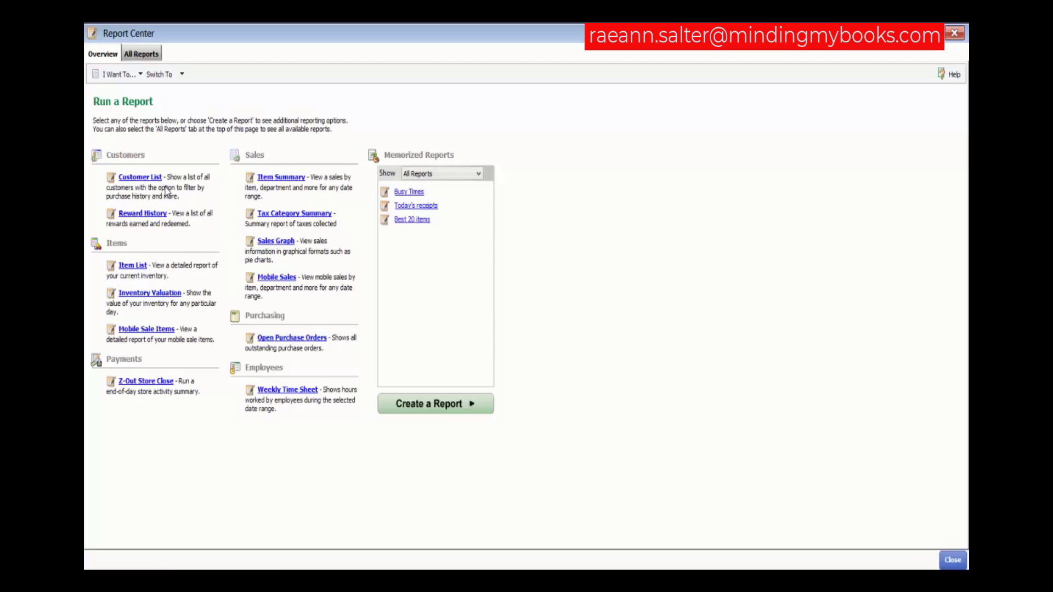
left_click(140, 57)
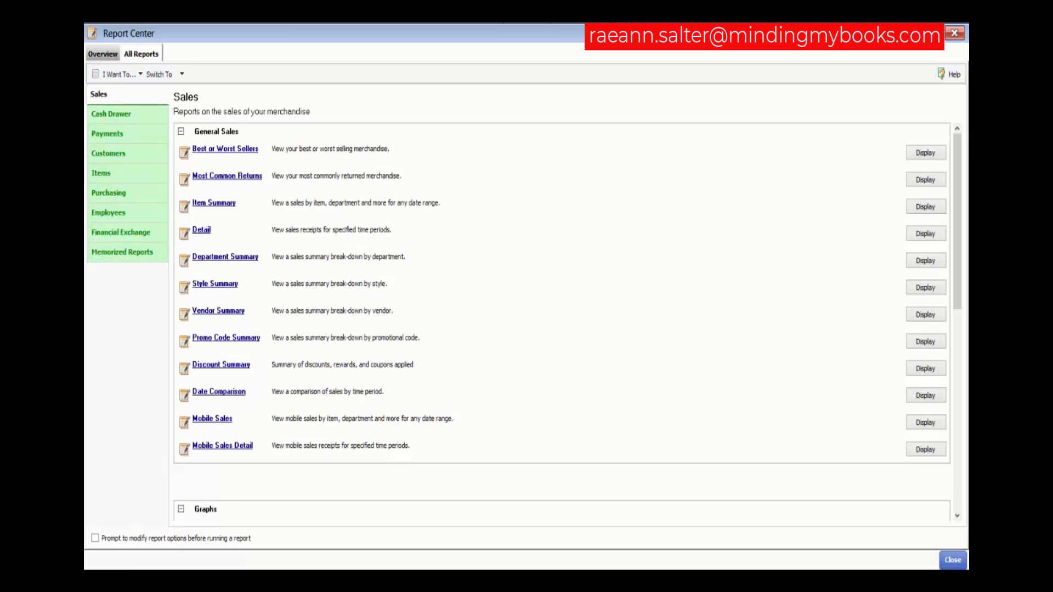
left_click(957, 34)
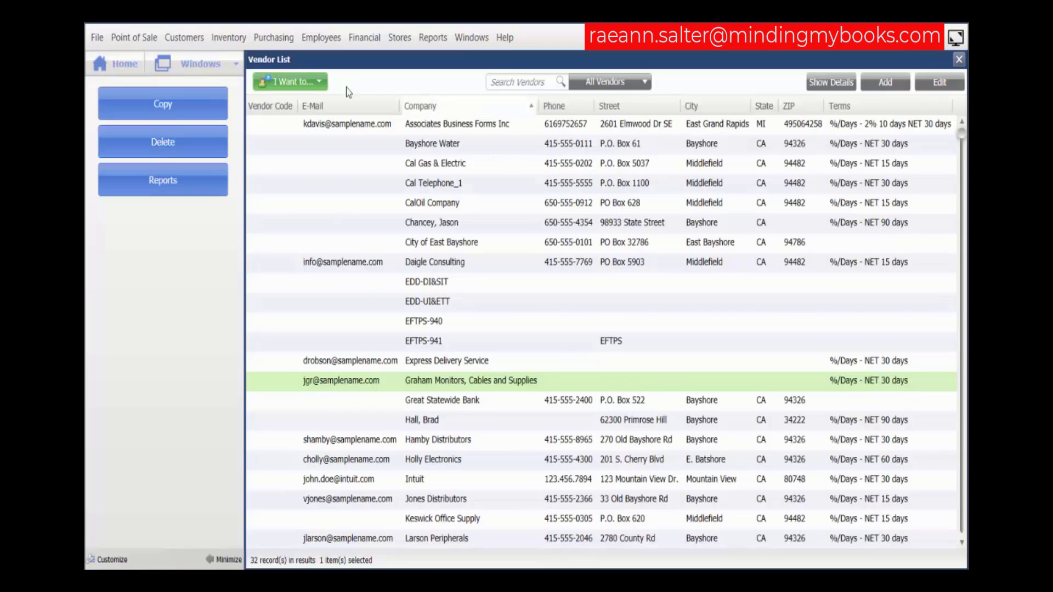
Run the purchasing Vendor List report and open its customization options
left_click(309, 85)
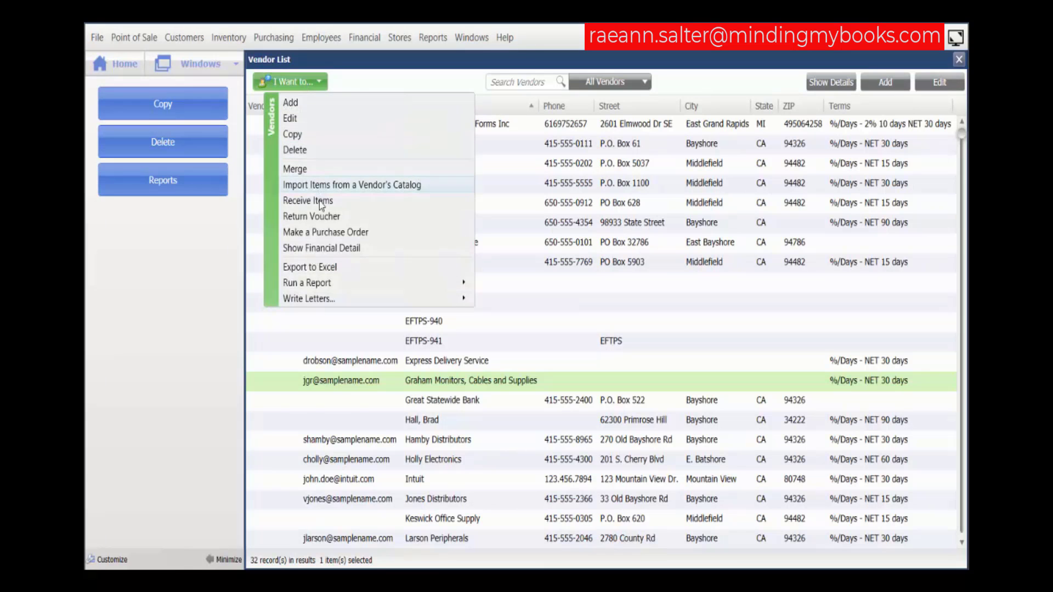
mouse_move(321, 290)
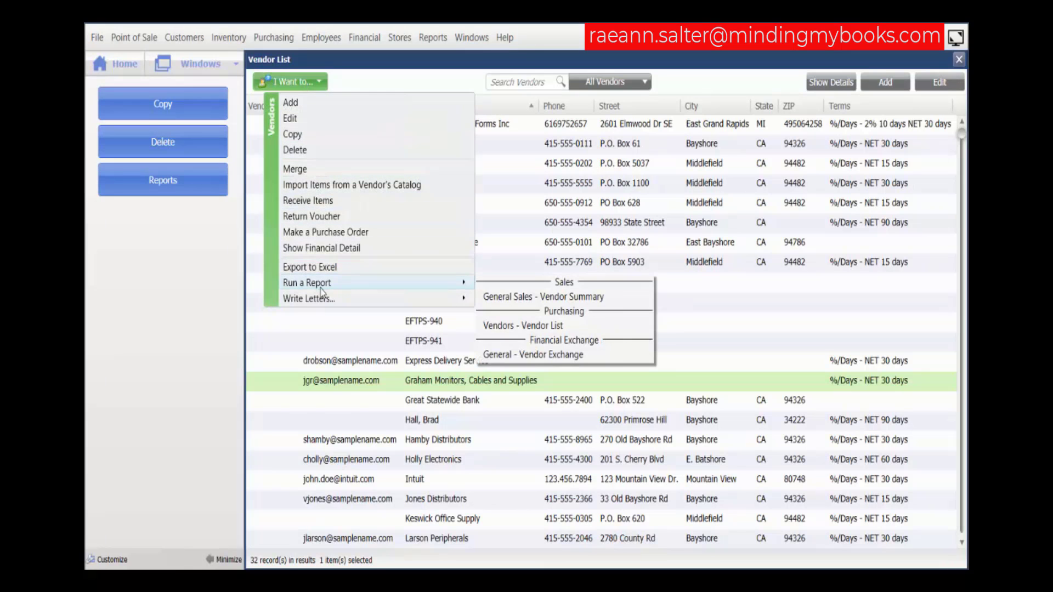
left_click(548, 329)
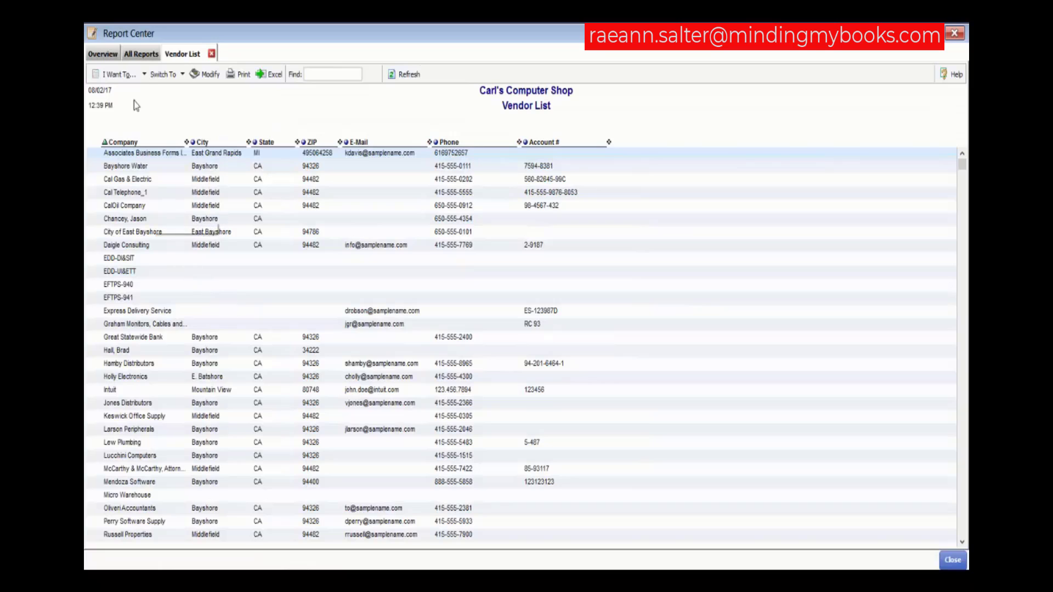
left_click(124, 80)
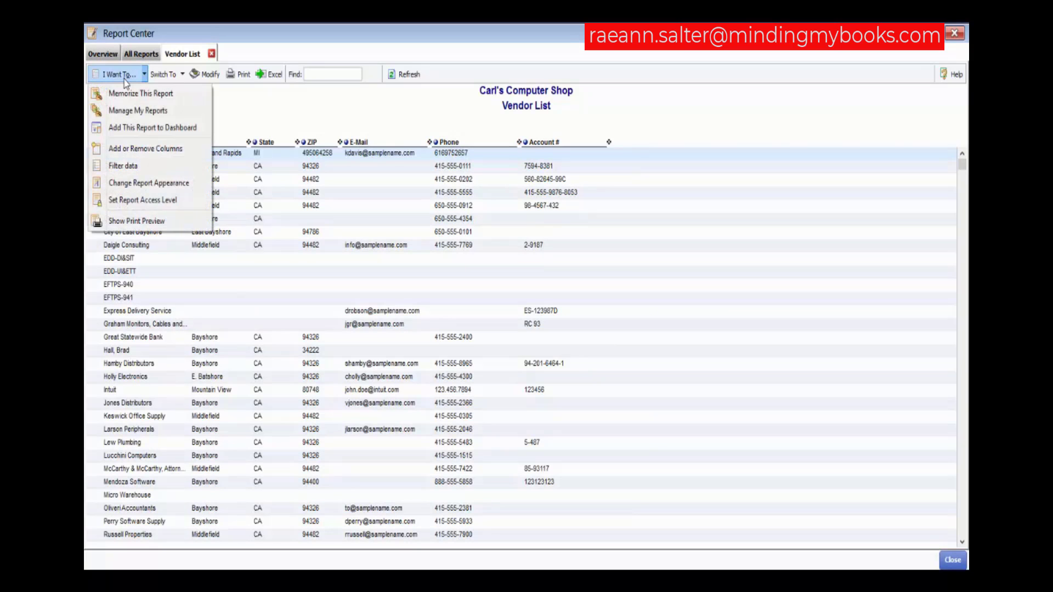